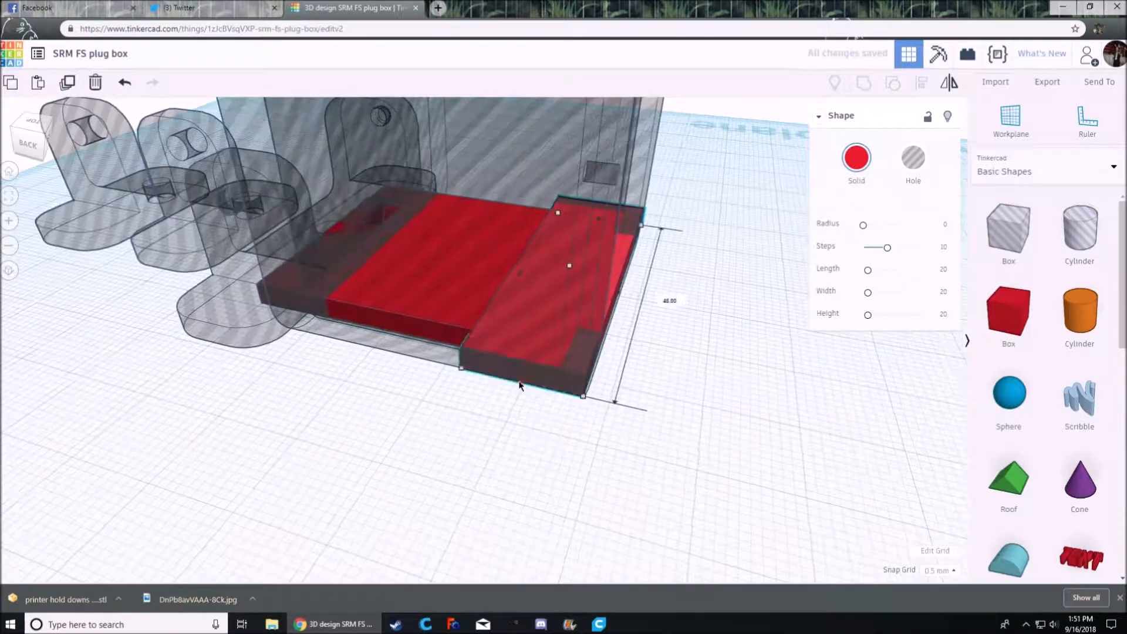
- Add a cylinder hole beside the red base and shrink it to a slim rod
{"action": "right_click_drag", "start_coordinate": [514, 393], "coordinate": [491, 409]}
{"action": "left_click_drag", "start_coordinate": [1080, 232], "coordinate": [728, 453]}
{"action": "right_click_drag", "start_coordinate": [728, 454], "coordinate": [663, 417]}
{"action": "left_click_drag", "start_coordinate": [704, 548], "coordinate": [628, 378]}
{"action": "right_click_drag", "start_coordinate": [754, 364], "coordinate": [637, 337]}
{"action": "left_click_drag", "start_coordinate": [490, 271], "coordinate": [434, 365]}
{"action": "right_click_drag", "start_coordinate": [264, 410], "coordinate": [446, 405]}
- Lay the cylinder hole horizontally and raise it to the enclosure's side wall
{"action": "left_click_drag", "start_coordinate": [706, 254], "coordinate": [725, 147]}
{"action": "right_click_drag", "start_coordinate": [725, 147], "coordinate": [777, 203]}
{"action": "left_click_drag", "start_coordinate": [779, 232], "coordinate": [724, 303]}
{"action": "right_click_drag", "start_coordinate": [634, 367], "coordinate": [674, 344]}
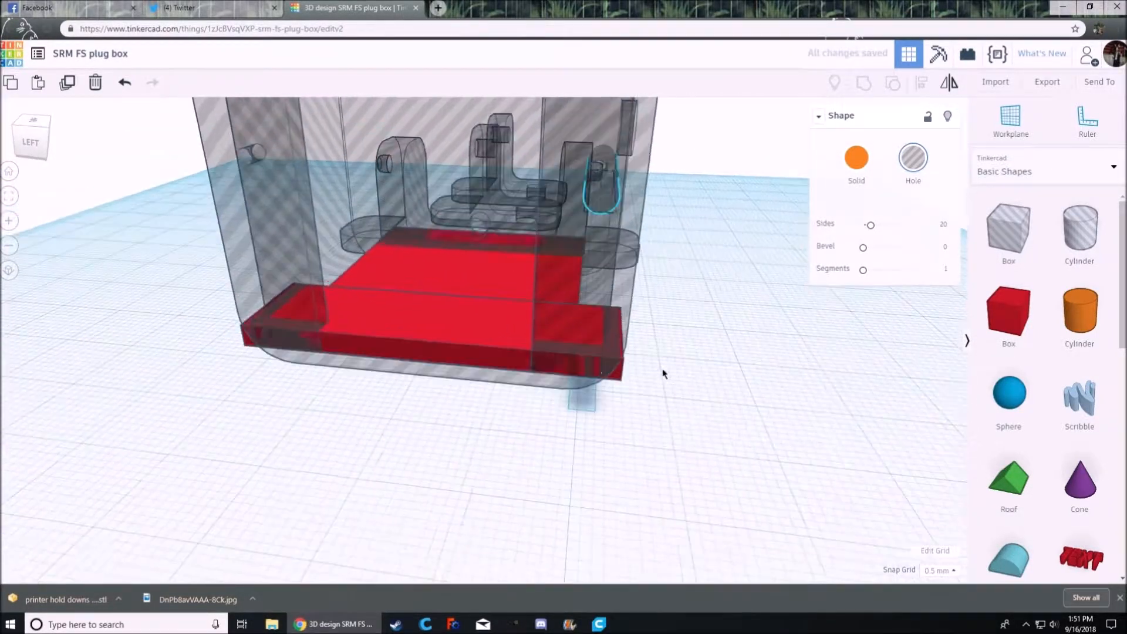
- Align the horizontal cylinder hole with the enclosure wall's screw hole and set its sides to 64
{"action": "scroll", "coordinate": [618, 447], "scroll_direction": "up", "scroll_amount": 6}
{"action": "right_click_drag", "start_coordinate": [634, 135], "coordinate": [585, 301]}
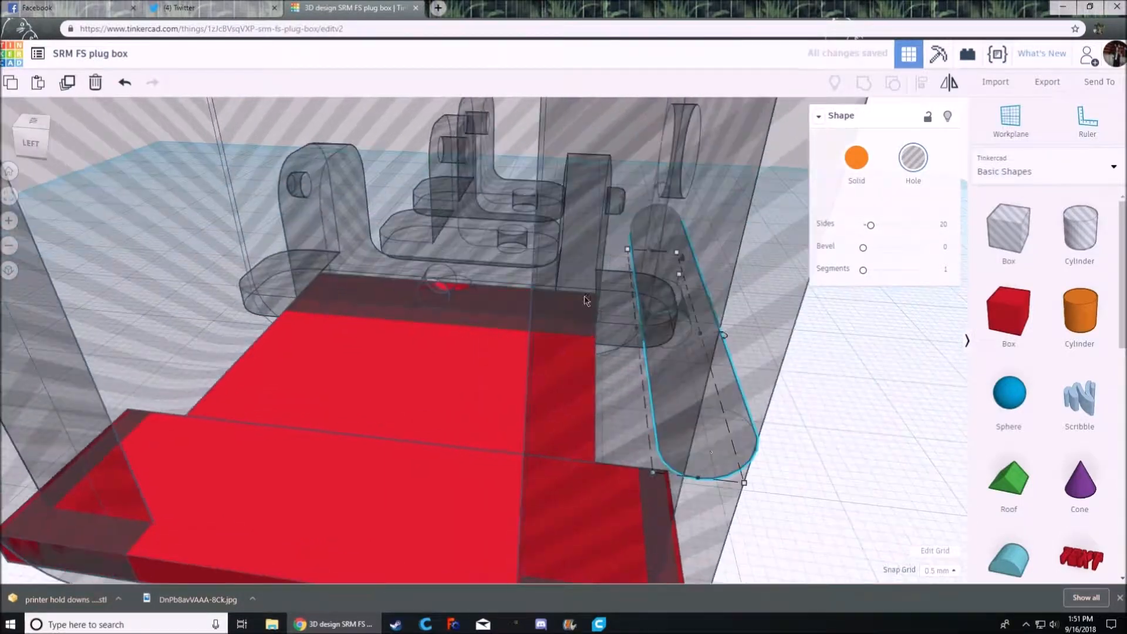
{"action": "right_click_drag", "start_coordinate": [696, 448], "coordinate": [651, 352]}
{"action": "scroll", "coordinate": [617, 307], "scroll_direction": "down", "scroll_amount": 3}
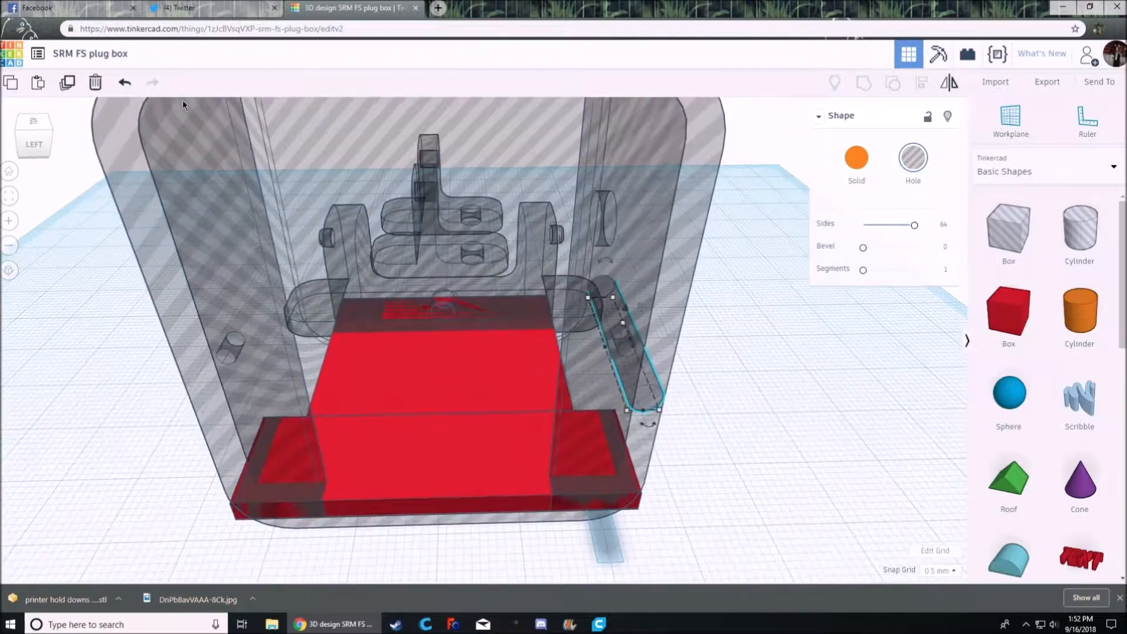
{"action": "right_click_drag", "start_coordinate": [669, 404], "coordinate": [587, 395]}
{"action": "scroll", "coordinate": [581, 396], "scroll_direction": "up", "scroll_amount": 2}
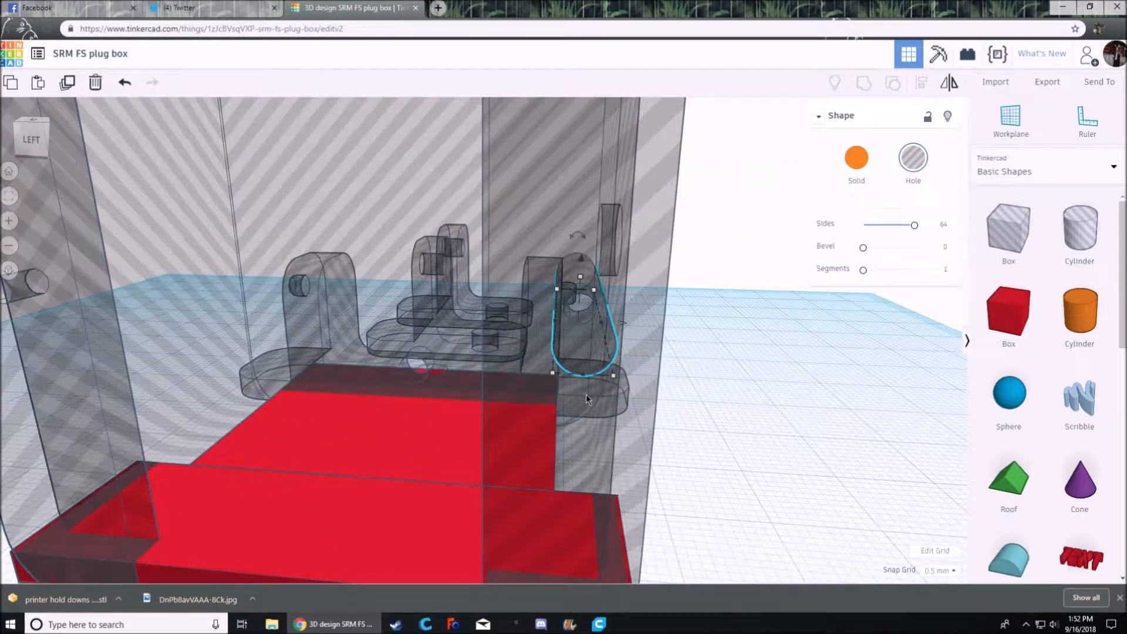
- Duplicate the horizontal cylinder hole and place the copy at the matching screw hole in the opposite wall
{"action": "right_click_drag", "start_coordinate": [550, 411], "coordinate": [651, 468]}
{"action": "left_click", "coordinate": [72, 91]}
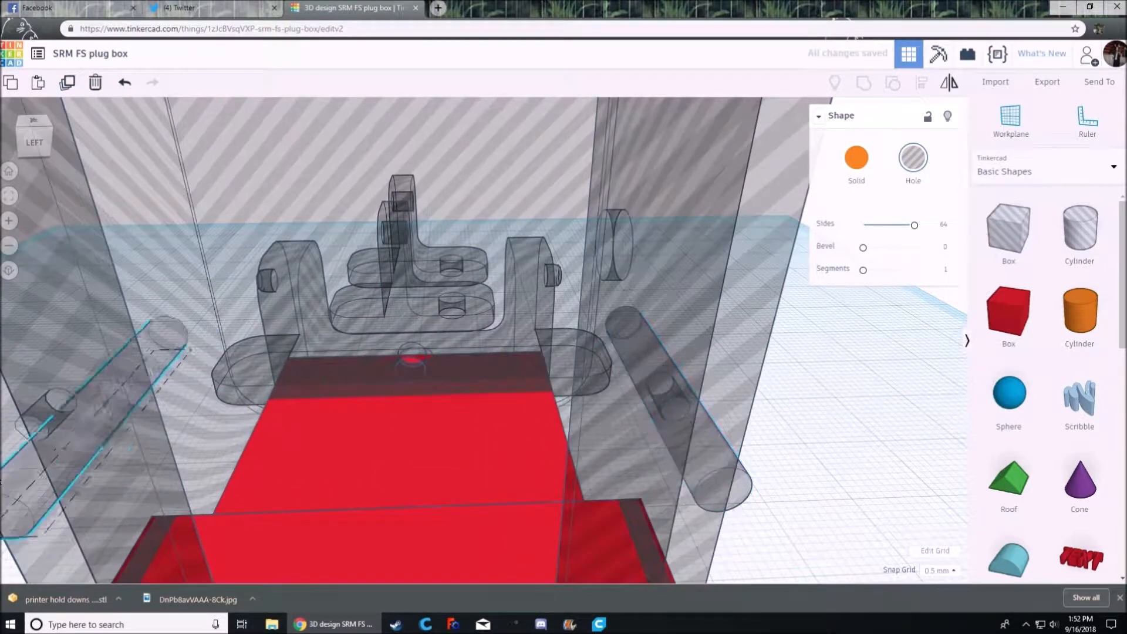
{"action": "scroll", "coordinate": [129, 449], "scroll_direction": "down", "scroll_amount": 3}
{"action": "right_click_drag", "start_coordinate": [129, 464], "coordinate": [546, 536]}
{"action": "scroll", "coordinate": [352, 432], "scroll_direction": "up", "scroll_amount": 1}
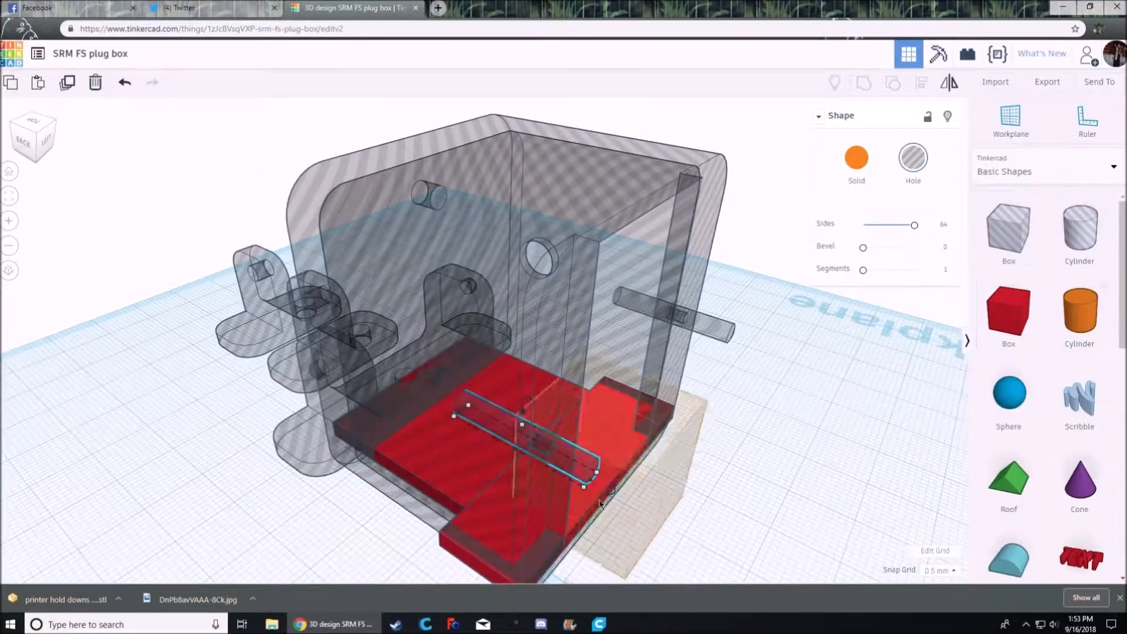
- Add a box at the enclosure's open end and shape it into a thin, full-height side wall
{"action": "left_click", "coordinate": [626, 437]}
{"action": "right_click_drag", "start_coordinate": [626, 438], "coordinate": [557, 442]}
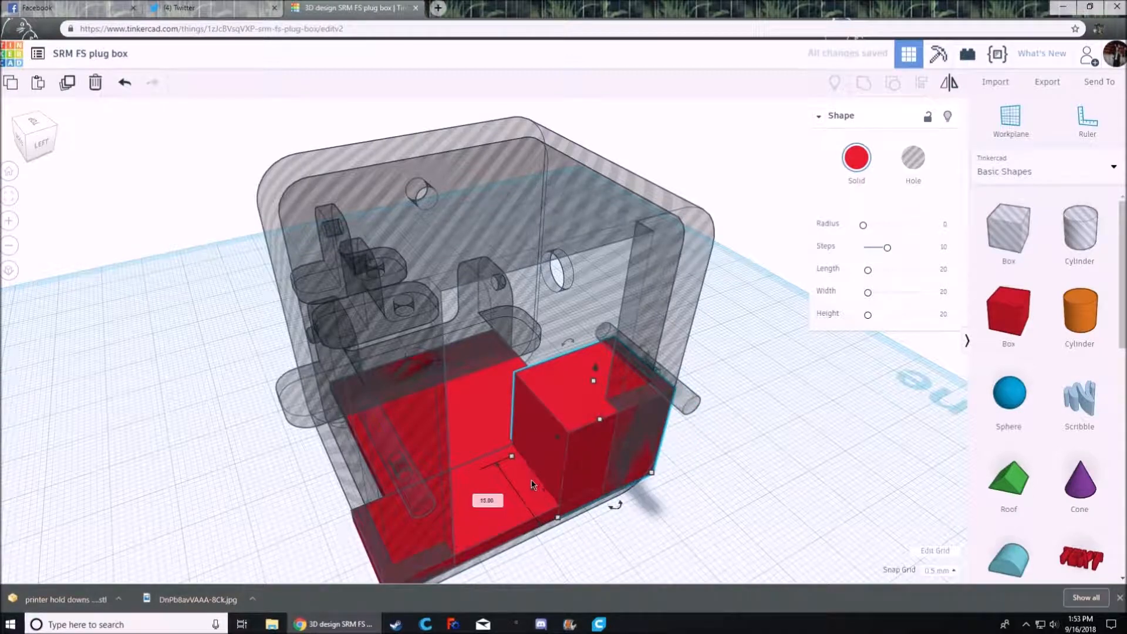
{"action": "right_click_drag", "start_coordinate": [617, 456], "coordinate": [503, 285]}
{"action": "right_click_drag", "start_coordinate": [494, 182], "coordinate": [330, 143]}
{"action": "left_click", "coordinate": [411, 167]}
{"action": "right_click_drag", "start_coordinate": [411, 168], "coordinate": [644, 245]}
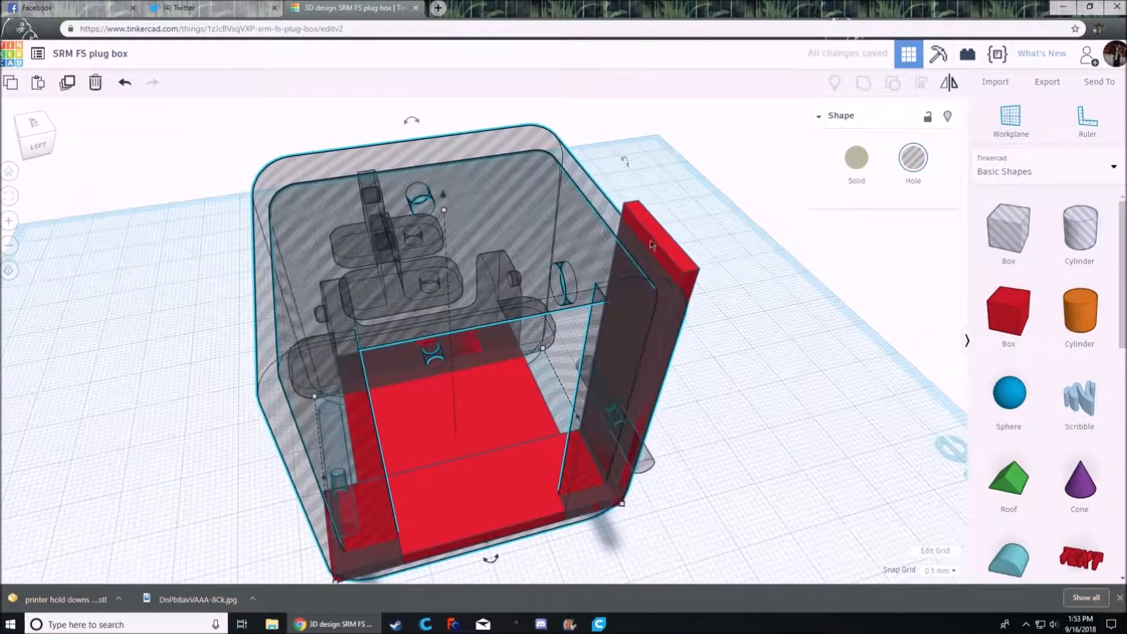
- Place a copy of the tall side wall at the opposite end of the base strip
{"action": "right_click_drag", "start_coordinate": [251, 344], "coordinate": [448, 467]}
{"action": "left_click", "coordinate": [450, 474]}
{"action": "left_click_drag", "start_coordinate": [450, 474], "coordinate": [434, 181]}
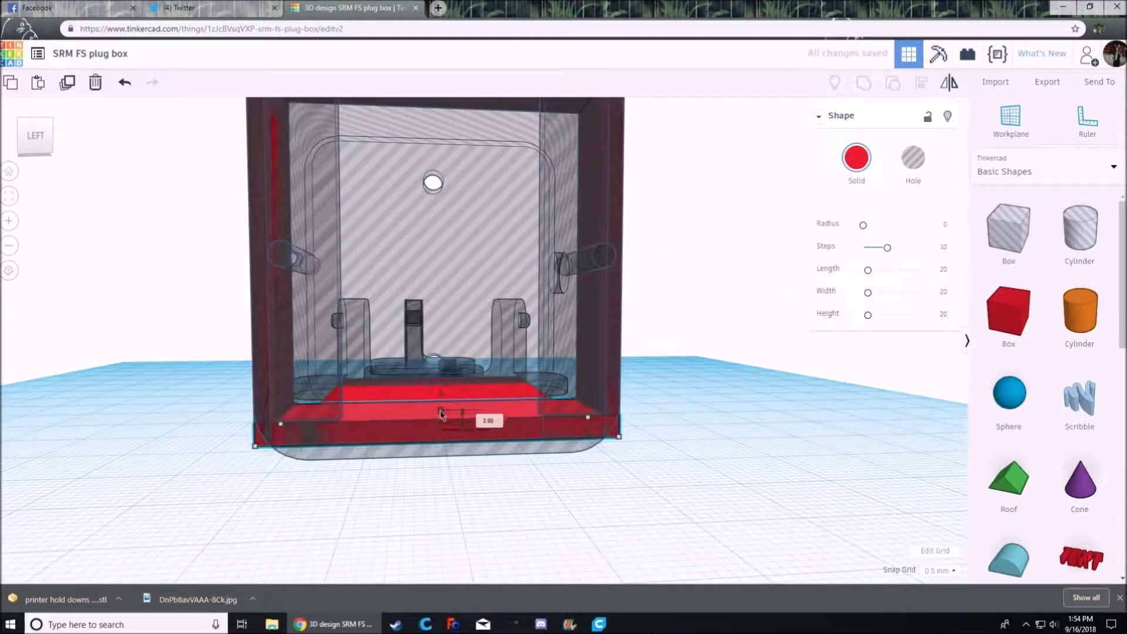
- Duplicate the 3 mm base strip and raise the copy across the tops of both side walls to close the frame
{"action": "right_click_drag", "start_coordinate": [440, 420], "coordinate": [416, 524]}
{"action": "scroll", "coordinate": [417, 525], "scroll_direction": "down", "scroll_amount": 5}
{"action": "right_click_drag", "start_coordinate": [435, 467], "coordinate": [445, 383]}
{"action": "left_click", "coordinate": [446, 142]}
{"action": "left_click", "coordinate": [445, 383]}
{"action": "left_click", "coordinate": [543, 542]}
{"action": "right_click_drag", "start_coordinate": [543, 543], "coordinate": [498, 472]}
{"action": "scroll", "coordinate": [498, 472], "scroll_direction": "up", "scroll_amount": 3}
- Add a cylinder hole near the bracket's base hole and resize it to 5 by 5 mm
{"action": "left_click_drag", "start_coordinate": [1072, 241], "coordinate": [629, 458]}
{"action": "left_click", "coordinate": [629, 455]}
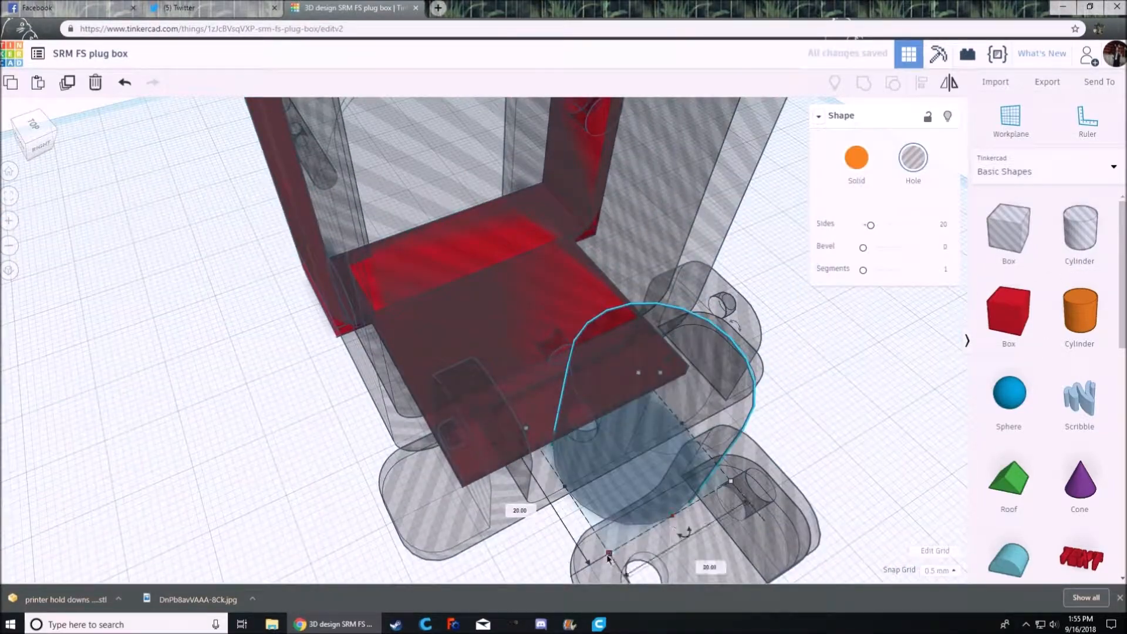
{"action": "left_click_drag", "start_coordinate": [607, 558], "coordinate": [626, 423]}
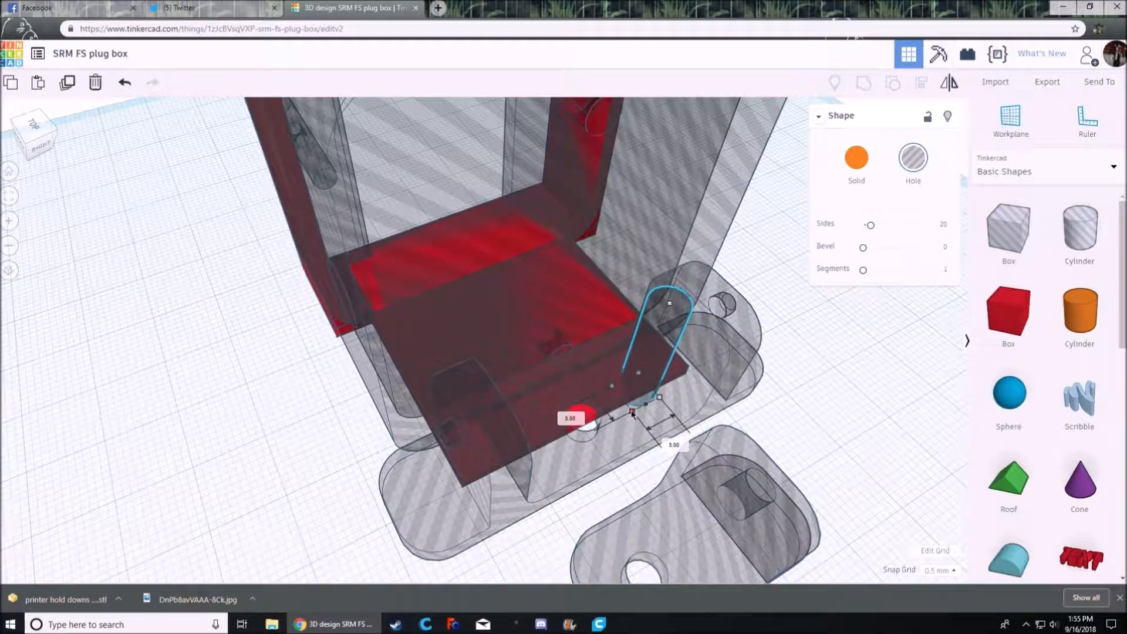
- Try to adjust the small cylinder hole over the bracket's base, and undo the changes
{"action": "left_click_drag", "start_coordinate": [633, 408], "coordinate": [581, 425]}
{"action": "left_click", "coordinate": [124, 82]}
{"action": "right_click_drag", "start_coordinate": [662, 369], "coordinate": [596, 332]}
{"action": "mouse_move", "coordinate": [645, 387]}
{"action": "left_mouse_down"}
{"action": "mouse_move", "coordinate": [652, 375]}
{"action": "mouse_move", "coordinate": [648, 392]}
{"action": "left_mouse_up"}
{"action": "left_click", "coordinate": [125, 83]}
- Fit the upright cylinder hole over the round hole in the bracket's base
{"action": "left_click", "coordinate": [629, 448]}
{"action": "right_click_drag", "start_coordinate": [593, 235], "coordinate": [693, 303]}
{"action": "left_click", "coordinate": [664, 290]}
{"action": "left_click", "coordinate": [644, 274]}
{"action": "right_click_drag", "start_coordinate": [644, 352], "coordinate": [464, 320]}
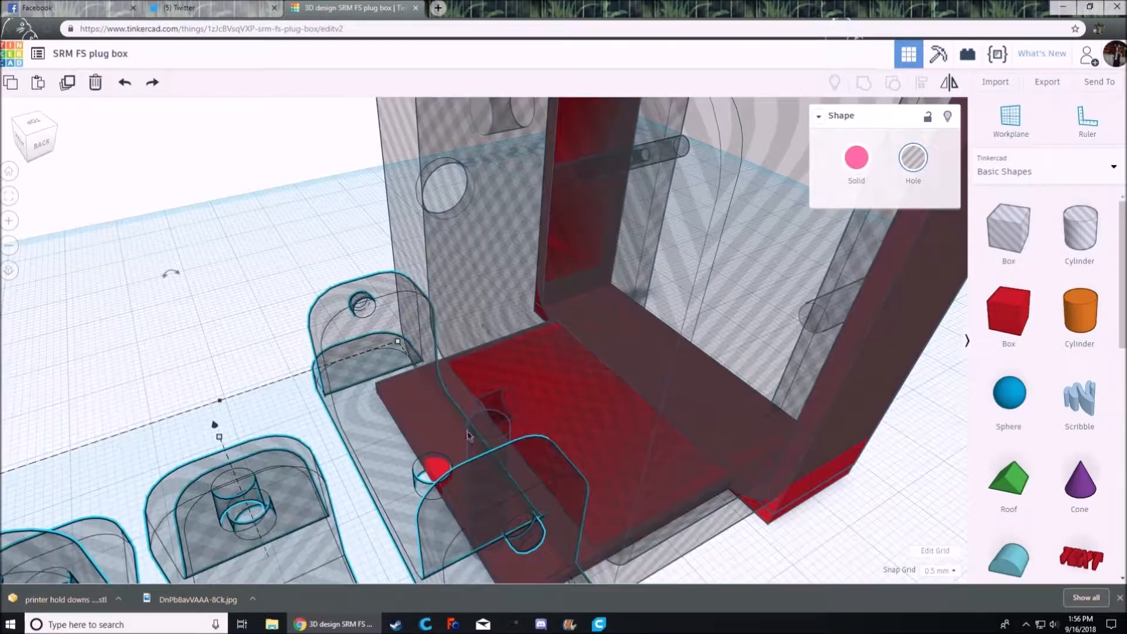
{"action": "scroll", "coordinate": [461, 373], "scroll_direction": "up", "scroll_amount": 2}
{"action": "right_click_drag", "start_coordinate": [472, 414], "coordinate": [447, 380]}
{"action": "left_click", "coordinate": [447, 380]}
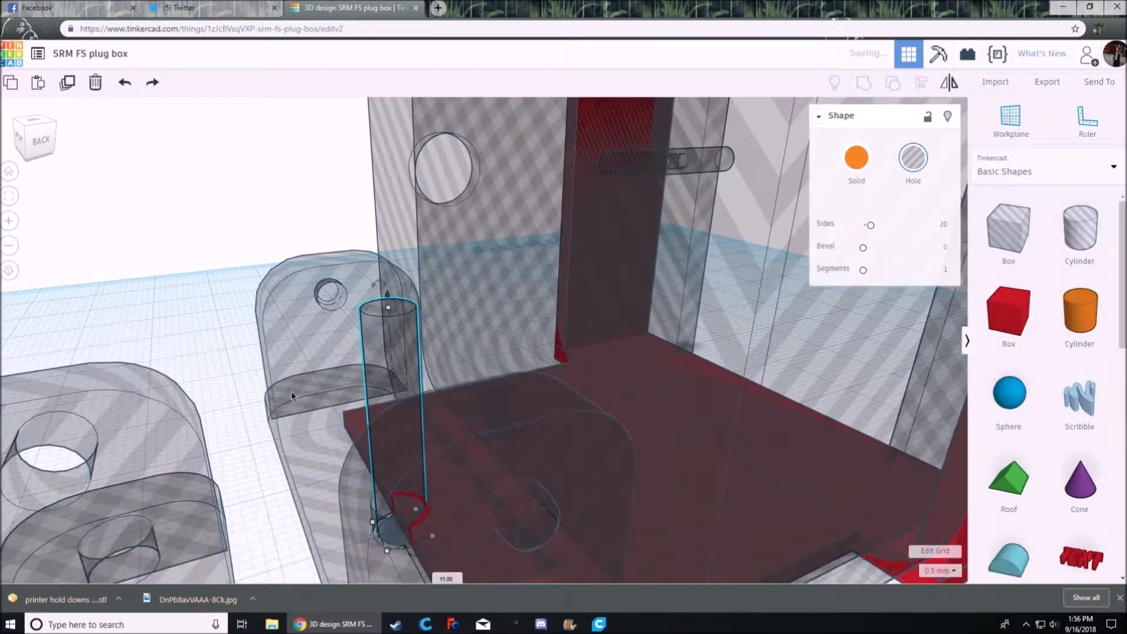
{"action": "right_click_drag", "start_coordinate": [317, 365], "coordinate": [612, 464]}
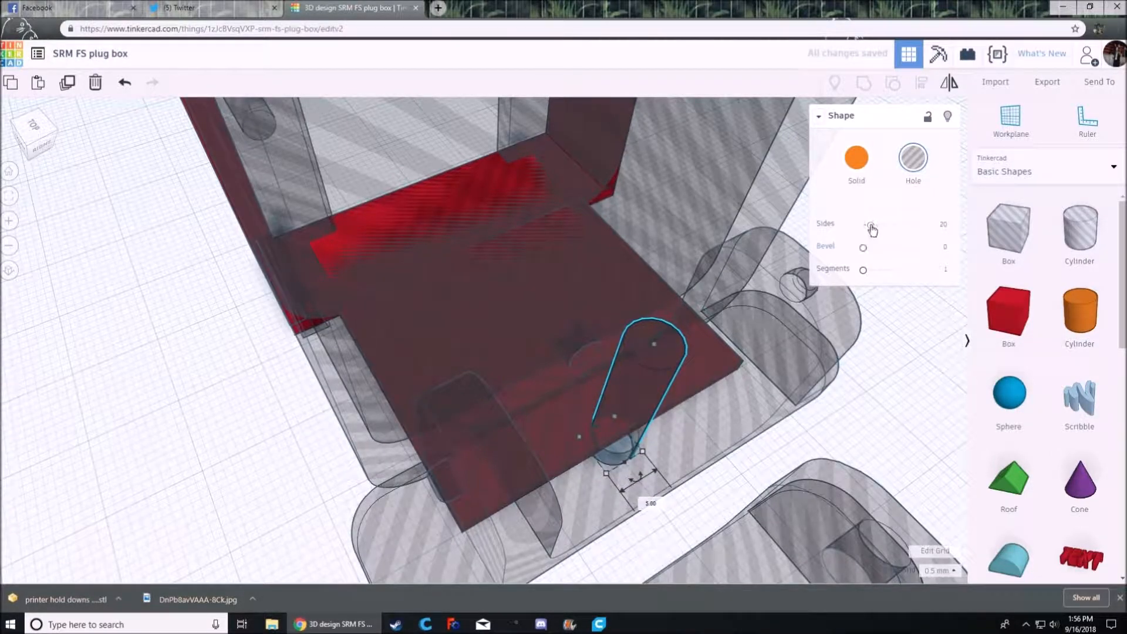
{"action": "right_click_drag", "start_coordinate": [667, 466], "coordinate": [484, 439]}
{"action": "left_click", "coordinate": [689, 450]}
{"action": "scroll", "coordinate": [689, 450], "scroll_direction": "down", "scroll_amount": 2}
- Build a thin wall along one long edge of the base and raise it to the top of the frame
{"action": "left_click", "coordinate": [441, 370]}
{"action": "right_click_drag", "start_coordinate": [440, 369], "coordinate": [505, 449]}
{"action": "left_click_drag", "start_coordinate": [432, 453], "coordinate": [548, 451]}
{"action": "right_click_drag", "start_coordinate": [548, 440], "coordinate": [468, 441]}
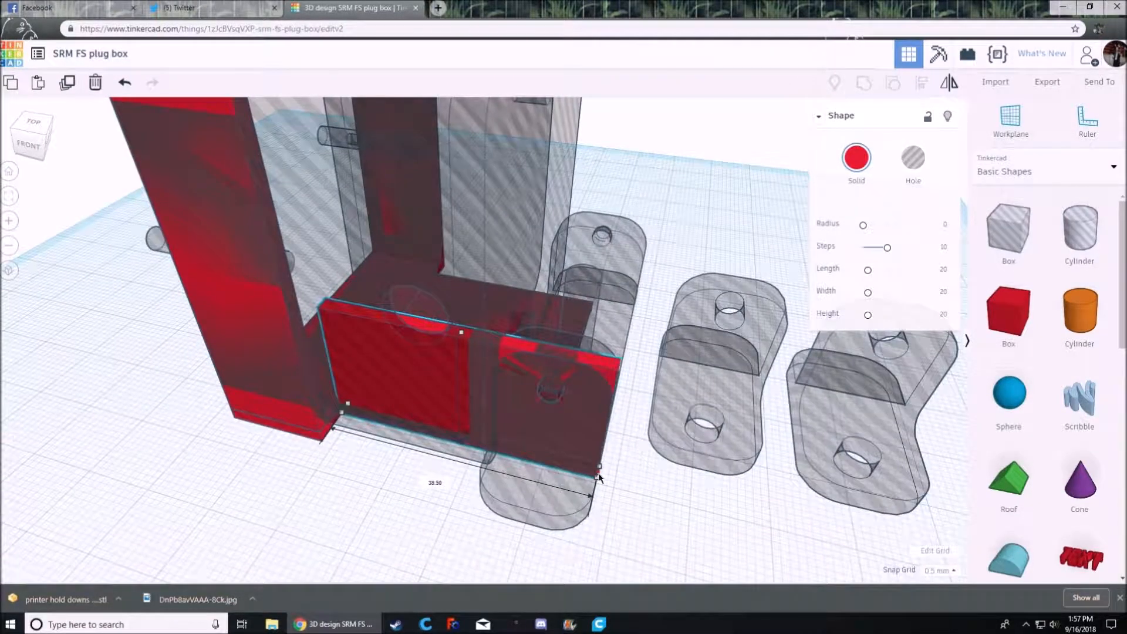
{"action": "right_click_drag", "start_coordinate": [598, 479], "coordinate": [606, 433]}
{"action": "scroll", "coordinate": [405, 493], "scroll_direction": "down", "scroll_amount": 3}
{"action": "right_click_drag", "start_coordinate": [405, 493], "coordinate": [461, 466]}
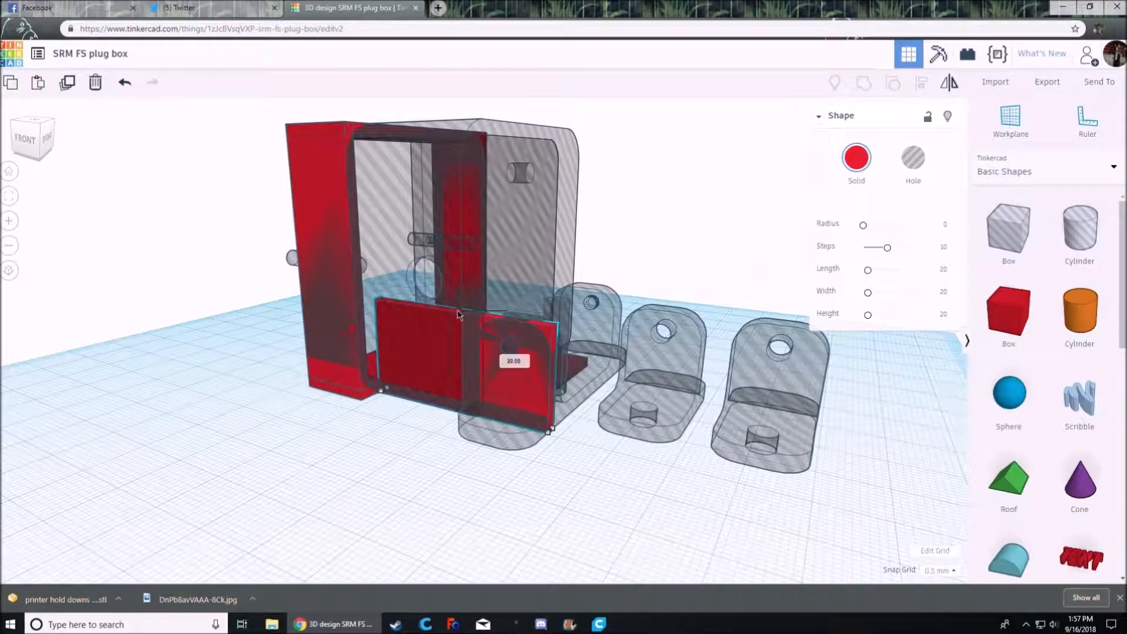
{"action": "left_click_drag", "start_coordinate": [459, 315], "coordinate": [464, 120]}
- Duplicate the long wall and position the copy along the opposite edge of the base
{"action": "right_click_drag", "start_coordinate": [347, 413], "coordinate": [202, 508]}
{"action": "scroll", "coordinate": [203, 508], "scroll_direction": "down", "scroll_amount": 2}
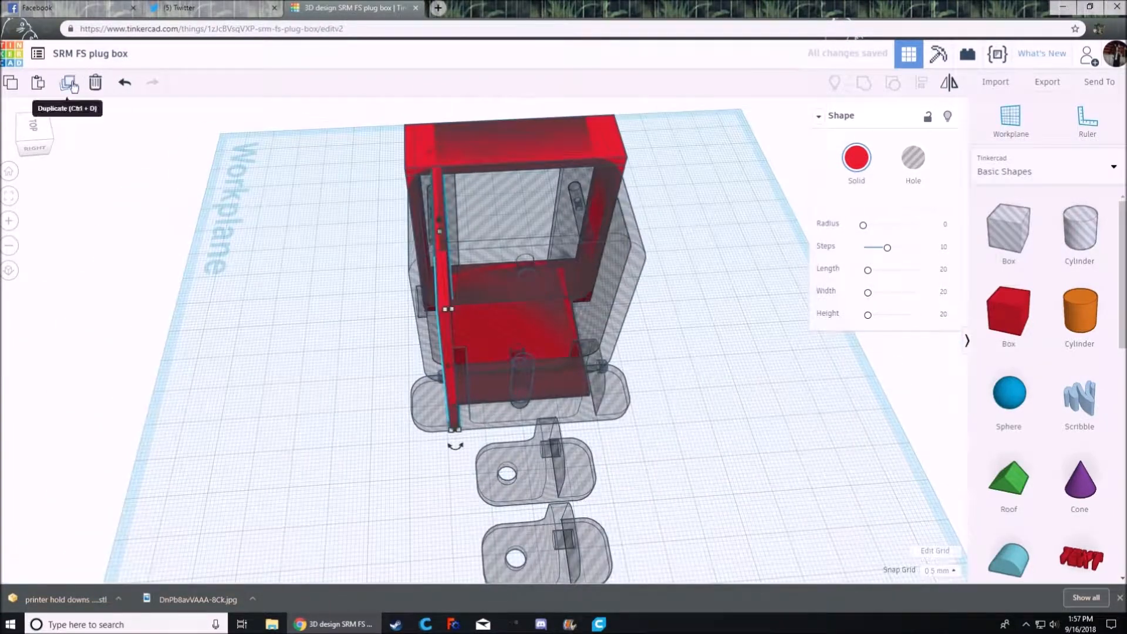
{"action": "left_click", "coordinate": [73, 86]}
{"action": "right_click_drag", "start_coordinate": [449, 309], "coordinate": [426, 282]}
- Move the transparent enclosure away from the red parts to clear the working area
{"action": "right_click_drag", "start_coordinate": [607, 289], "coordinate": [546, 487]}
{"action": "left_click_drag", "start_coordinate": [411, 282], "coordinate": [63, 251]}
{"action": "left_click", "coordinate": [240, 258]}
{"action": "right_click_drag", "start_coordinate": [240, 258], "coordinate": [288, 461]}
- Widen the full-height filler box to 8 mm to bridge the gap between the frame and the long wall
{"action": "left_click", "coordinate": [566, 352]}
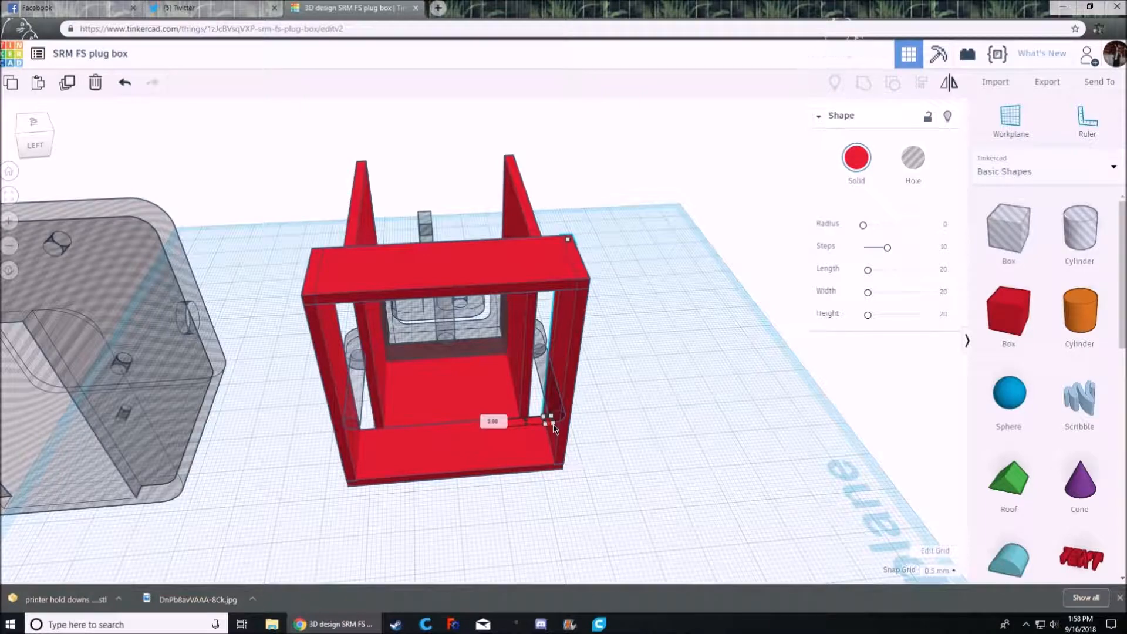
{"action": "right_click_drag", "start_coordinate": [520, 423], "coordinate": [571, 435]}
{"action": "scroll", "coordinate": [577, 369], "scroll_direction": "up", "scroll_amount": 3}
{"action": "right_click_drag", "start_coordinate": [577, 369], "coordinate": [572, 453]}
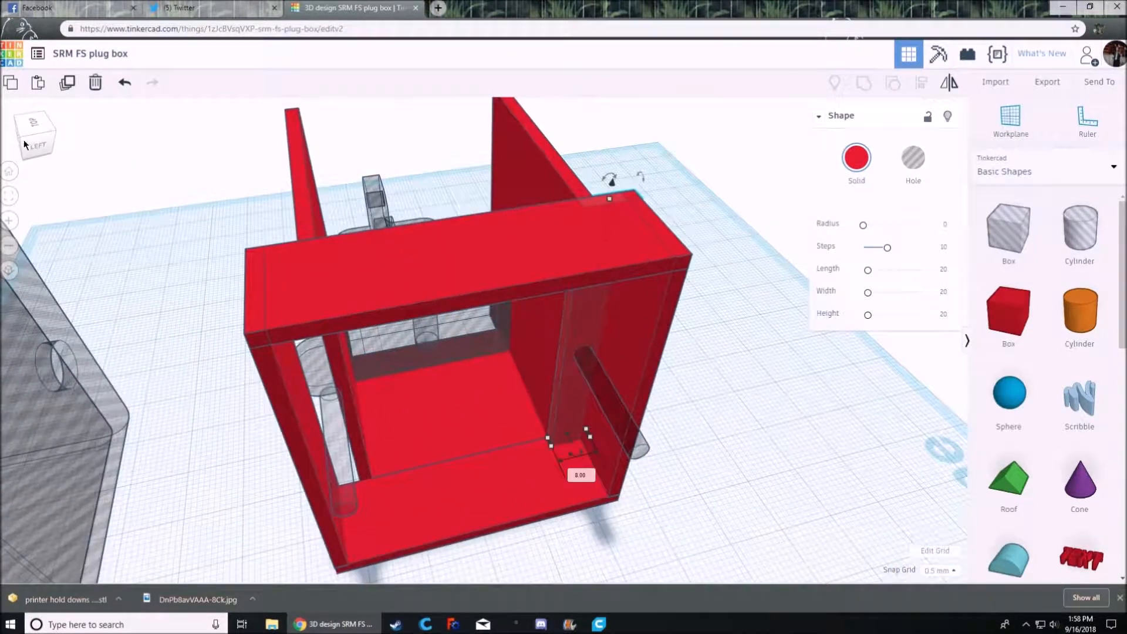
- Place a copy of the full-height filler box in the gap on the opposite side of the frame
{"action": "left_click", "coordinate": [705, 499]}
{"action": "right_click_drag", "start_coordinate": [705, 498], "coordinate": [510, 469]}
{"action": "right_click_drag", "start_coordinate": [675, 417], "coordinate": [573, 484]}
{"action": "right_click_drag", "start_coordinate": [469, 491], "coordinate": [371, 469]}
- Add a box at the frame's open front corner and thin it to 4 mm
{"action": "left_click", "coordinate": [275, 425]}
{"action": "right_click_drag", "start_coordinate": [282, 478], "coordinate": [387, 526]}
{"action": "scroll", "coordinate": [308, 518], "scroll_direction": "up", "scroll_amount": 3}
{"action": "left_click_drag", "start_coordinate": [388, 525], "coordinate": [576, 418]}
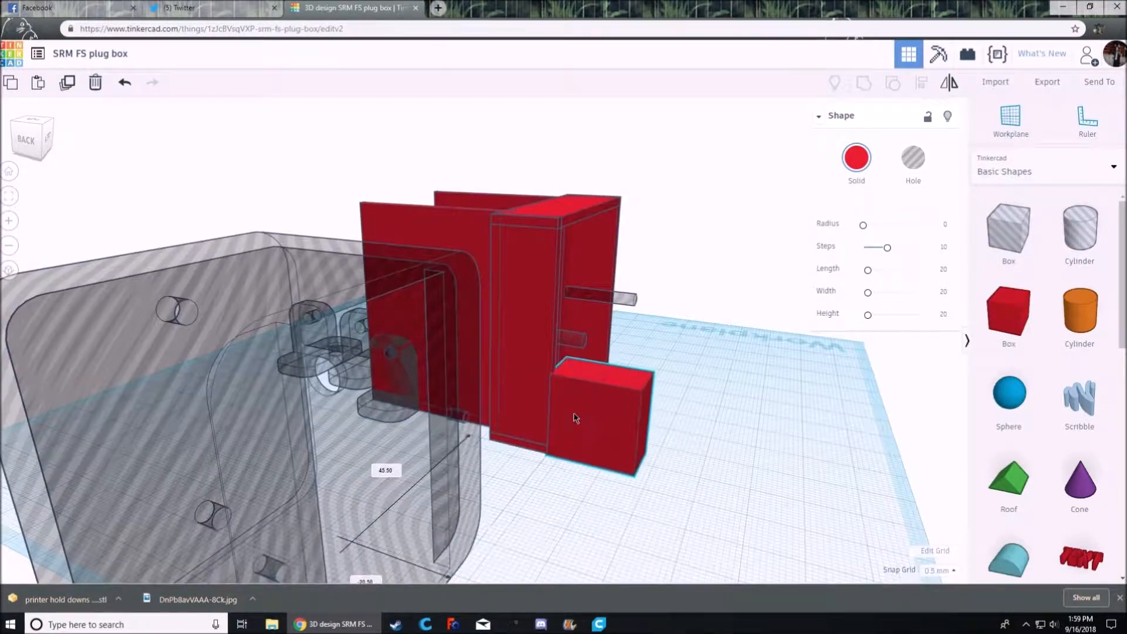
{"action": "right_click_drag", "start_coordinate": [574, 416], "coordinate": [444, 506]}
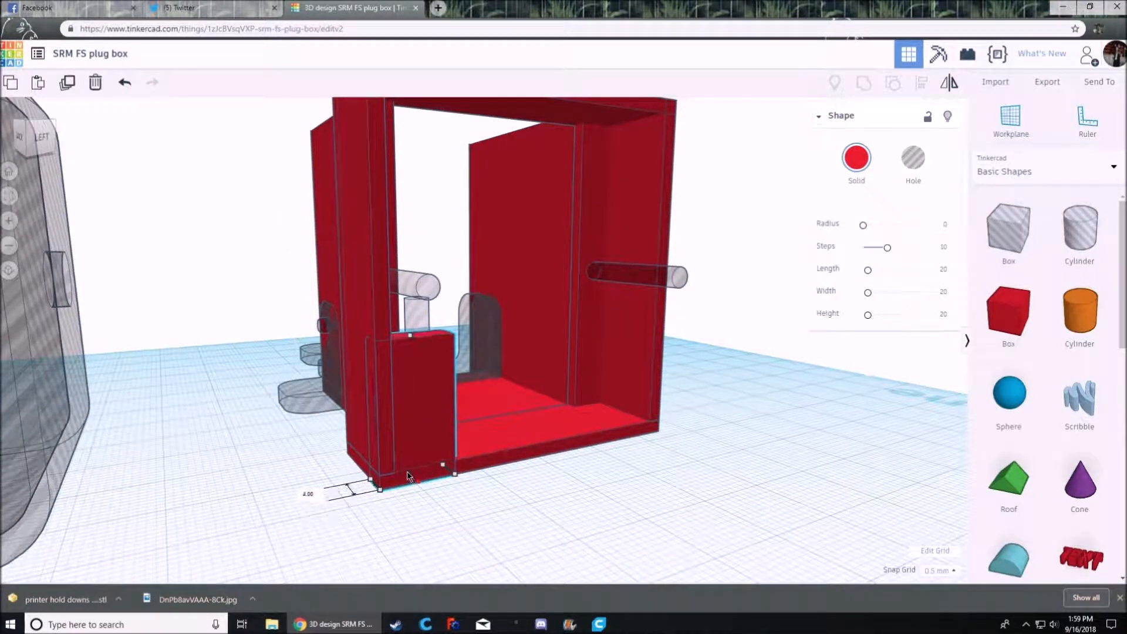
- Raise the front corner box to the frame's full height and place a copy at the opposite corner
{"action": "right_click_drag", "start_coordinate": [410, 478], "coordinate": [340, 361]}
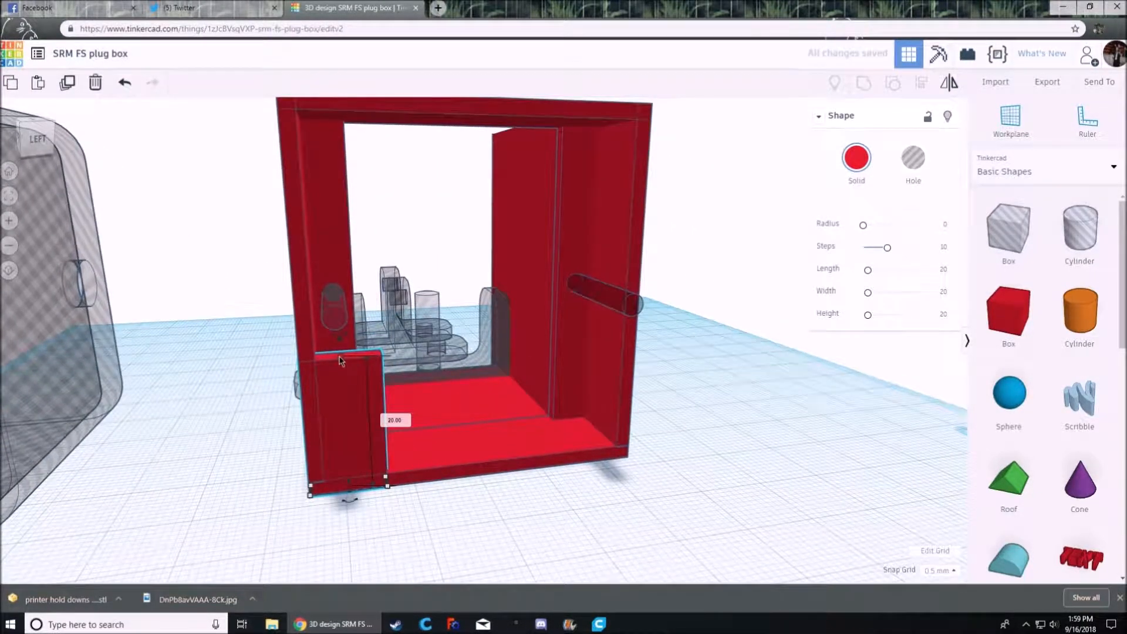
{"action": "right_click_drag", "start_coordinate": [343, 113], "coordinate": [361, 419]}
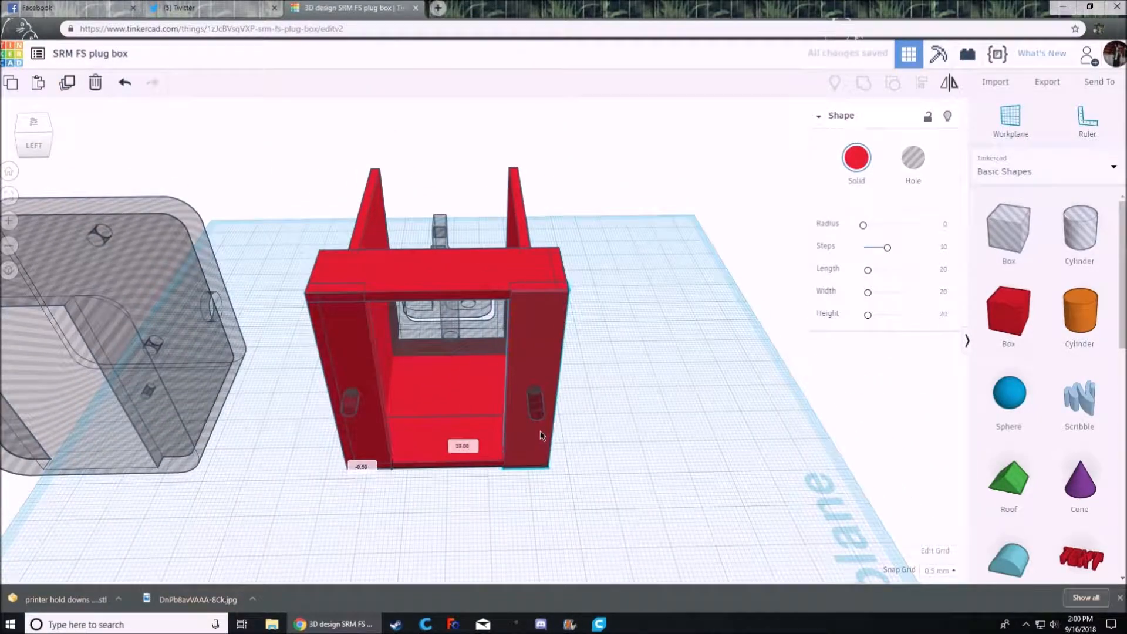
{"action": "left_click", "coordinate": [597, 481]}
{"action": "right_click_drag", "start_coordinate": [598, 480], "coordinate": [552, 455]}
- Add a 2 mm thick panel across the base between the long walls and raise it to the frame's full height
{"action": "scroll", "coordinate": [420, 330], "scroll_direction": "up", "scroll_amount": 5}
{"action": "scroll", "coordinate": [504, 498], "scroll_direction": "down", "scroll_amount": 4}
{"action": "left_click", "coordinate": [552, 455]}
{"action": "right_click_drag", "start_coordinate": [437, 338], "coordinate": [640, 330]}
{"action": "right_click_drag", "start_coordinate": [639, 376], "coordinate": [533, 342]}
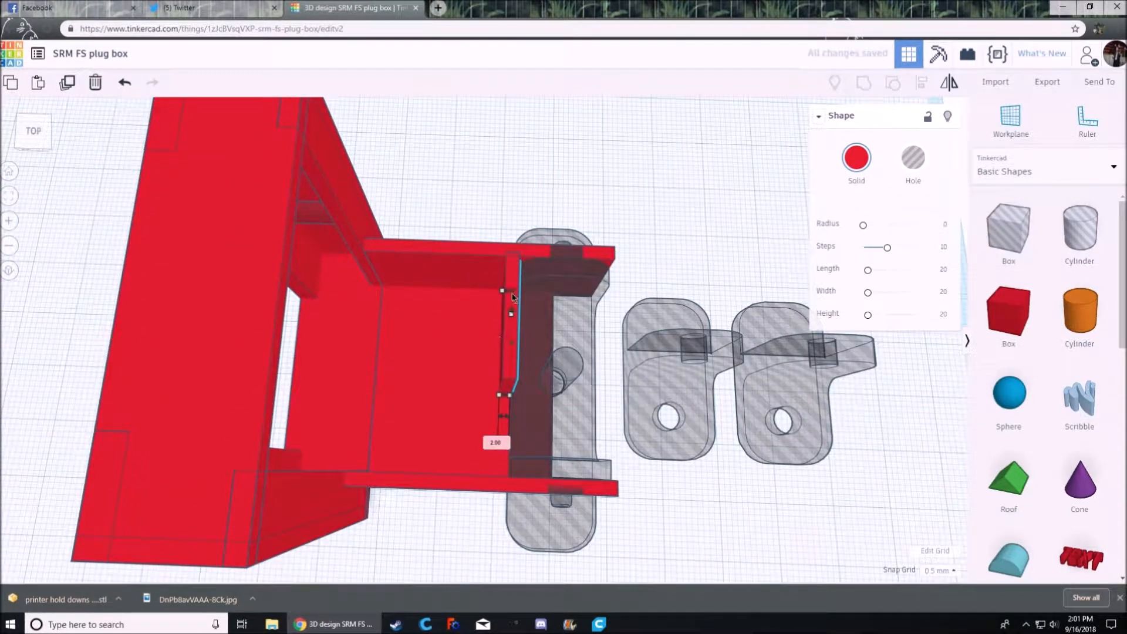
{"action": "right_click_drag", "start_coordinate": [500, 492], "coordinate": [527, 434]}
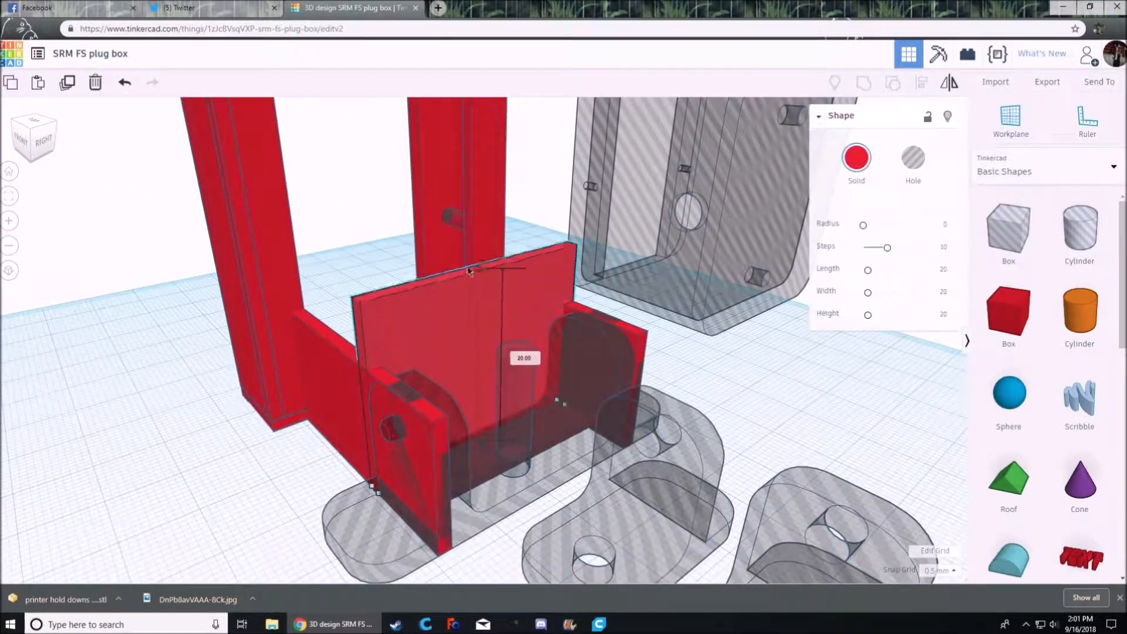
{"action": "left_click_drag", "start_coordinate": [470, 271], "coordinate": [440, 103]}
- Cover the space between the rear panel and the frame with a flat top panel
{"action": "right_click_drag", "start_coordinate": [329, 242], "coordinate": [473, 428]}
{"action": "left_click", "coordinate": [473, 429]}
{"action": "right_click_drag", "start_coordinate": [457, 141], "coordinate": [410, 503]}
{"action": "right_click_drag", "start_coordinate": [409, 453], "coordinate": [590, 537]}
{"action": "scroll", "coordinate": [515, 473], "scroll_direction": "down", "scroll_amount": 3}
{"action": "right_click_drag", "start_coordinate": [515, 473], "coordinate": [572, 435]}
{"action": "right_click_drag", "start_coordinate": [493, 392], "coordinate": [577, 455]}
{"action": "right_click_drag", "start_coordinate": [720, 505], "coordinate": [526, 399]}
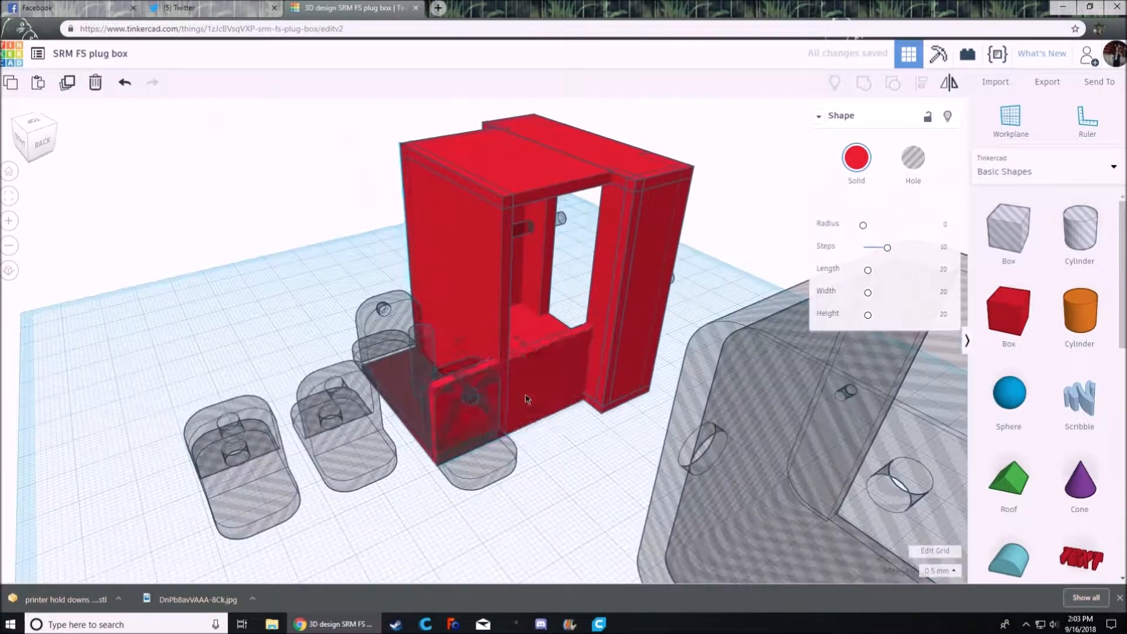
{"action": "right_click_drag", "start_coordinate": [531, 190], "coordinate": [387, 419]}
- Add a 3 mm high box over the bracket's foot and lengthen it to cover the entire bracket base
{"action": "left_click_drag", "start_coordinate": [1004, 311], "coordinate": [474, 468]}
{"action": "left_click_drag", "start_coordinate": [532, 499], "coordinate": [495, 476]}
{"action": "right_click_drag", "start_coordinate": [578, 493], "coordinate": [522, 465]}
{"action": "left_click_drag", "start_coordinate": [441, 296], "coordinate": [439, 358]}
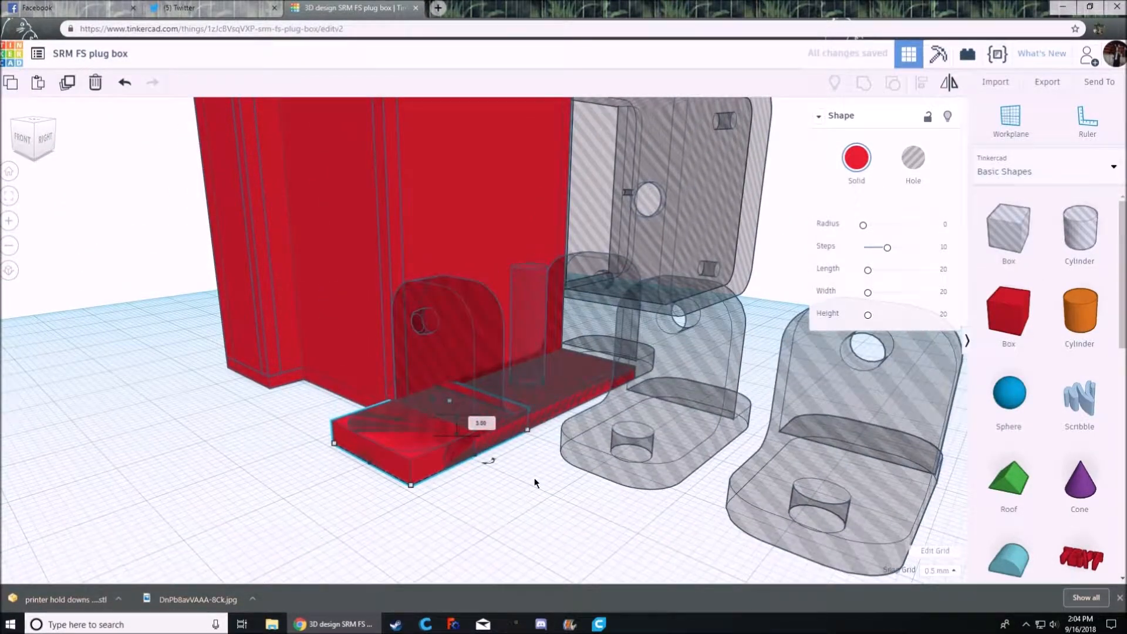
{"action": "right_click_drag", "start_coordinate": [535, 482], "coordinate": [463, 418]}
{"action": "right_click_drag", "start_coordinate": [696, 409], "coordinate": [586, 488]}
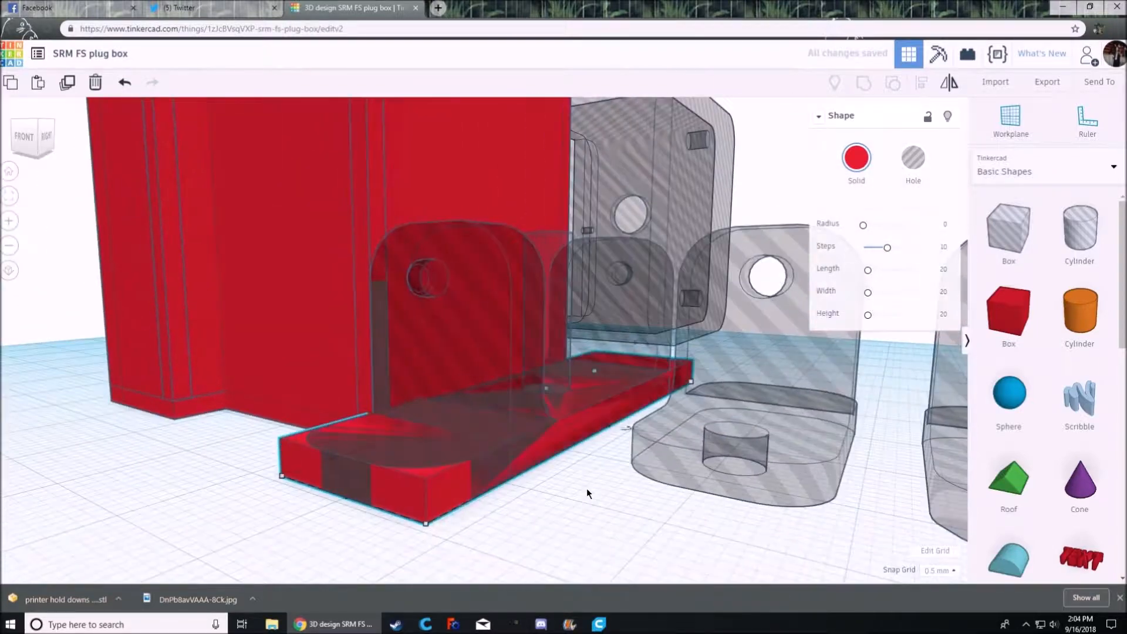
- Cover one upright bracket tab with a box and place a copy over the opposite tab
{"action": "left_click_drag", "start_coordinate": [1008, 312], "coordinate": [522, 444]}
{"action": "left_click", "coordinate": [524, 442]}
{"action": "scroll", "coordinate": [524, 442], "scroll_direction": "down", "scroll_amount": 3}
{"action": "right_click_drag", "start_coordinate": [524, 442], "coordinate": [469, 563]}
{"action": "left_click_drag", "start_coordinate": [531, 408], "coordinate": [439, 451]}
{"action": "right_click_drag", "start_coordinate": [439, 491], "coordinate": [309, 317]}
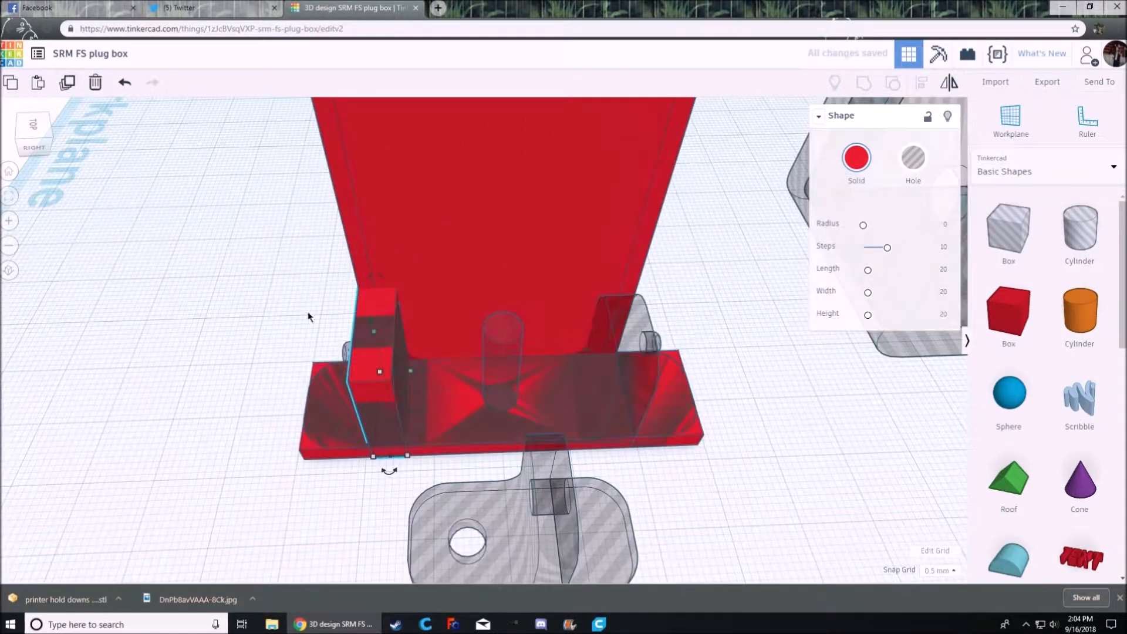
{"action": "left_click_drag", "start_coordinate": [354, 378], "coordinate": [634, 374], "text": "alt"}
{"action": "right_click_drag", "start_coordinate": [634, 368], "coordinate": [352, 445]}
- Add a cylinder hole beside the model, resize it, set its sides to 64 and lay it horizontally
{"action": "left_click_drag", "start_coordinate": [1079, 230], "coordinate": [220, 433]}
{"action": "right_click_drag", "start_coordinate": [235, 452], "coordinate": [403, 512]}
{"action": "left_click_drag", "start_coordinate": [353, 529], "coordinate": [342, 480]}
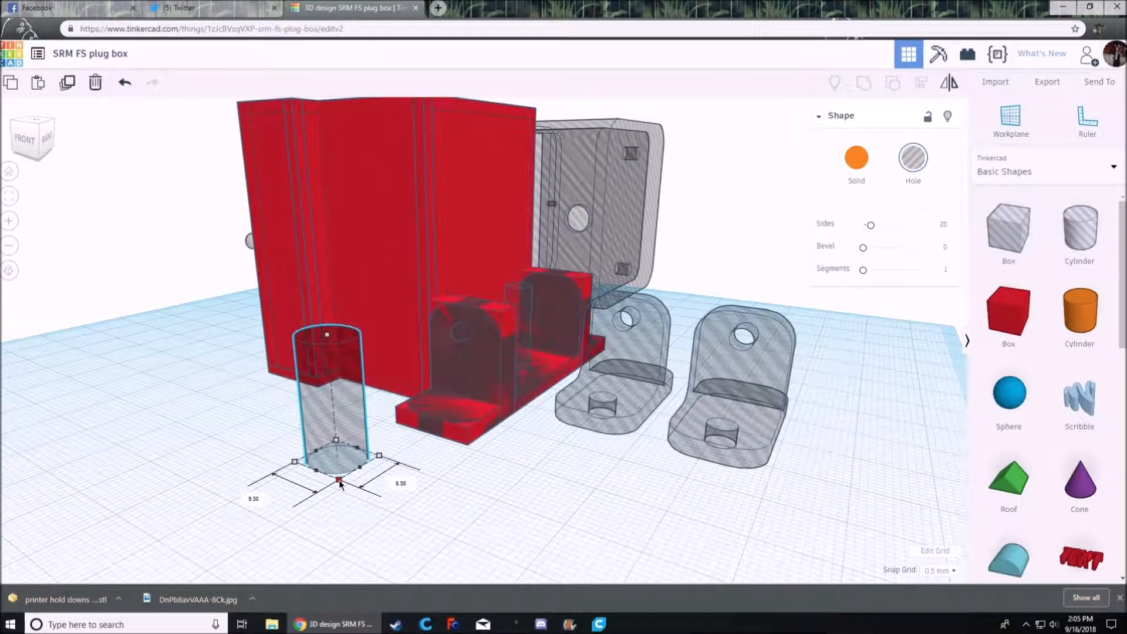
{"action": "right_click_drag", "start_coordinate": [336, 489], "coordinate": [525, 455]}
{"action": "left_click_drag", "start_coordinate": [466, 288], "coordinate": [533, 372]}
{"action": "right_click_drag", "start_coordinate": [575, 432], "coordinate": [418, 471]}
{"action": "left_click_drag", "start_coordinate": [870, 225], "coordinate": [920, 237]}
{"action": "right_click_drag", "start_coordinate": [578, 478], "coordinate": [346, 464]}
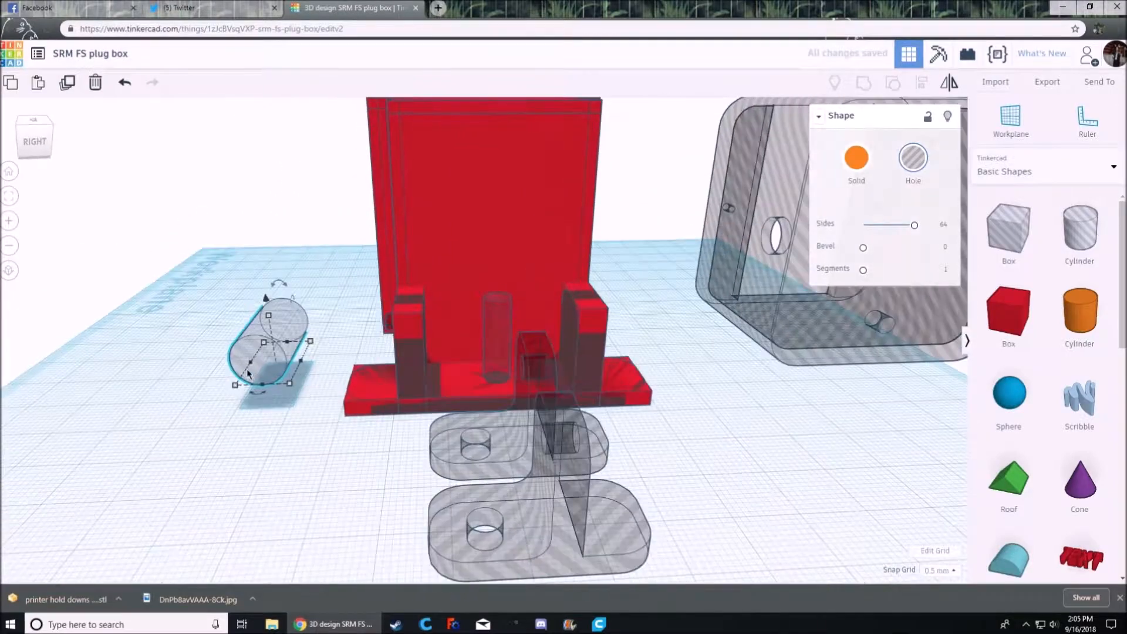
- Position the horizontal cylinder hole between the bracket tabs just above the base and adjust its diameter
{"action": "scroll", "coordinate": [460, 350], "scroll_direction": "up", "scroll_amount": 6}
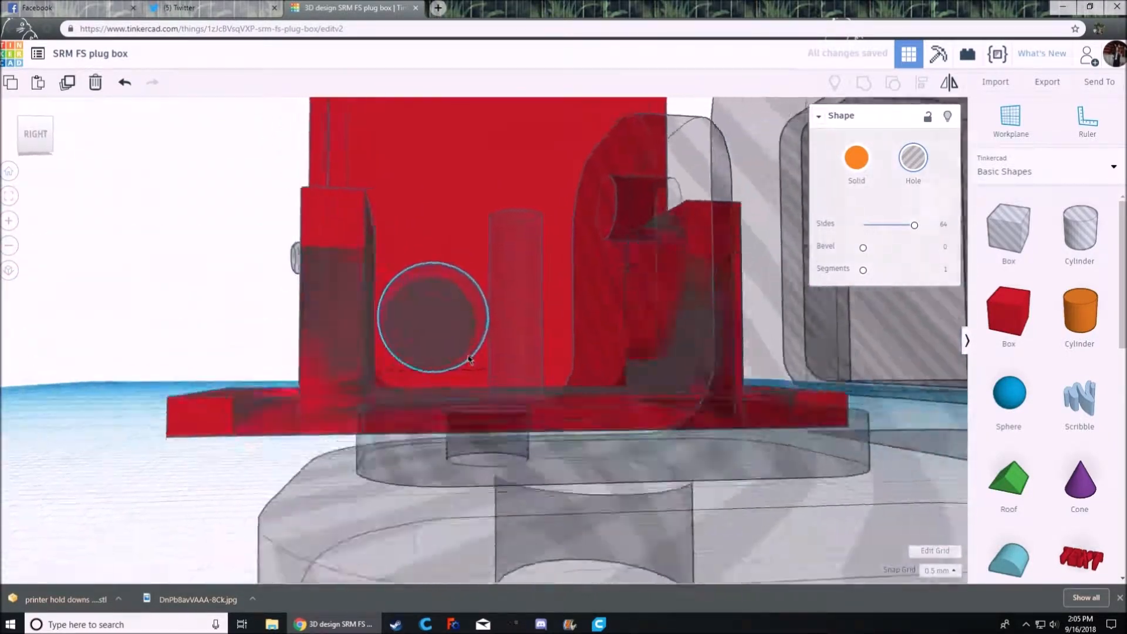
{"action": "right_click_drag", "start_coordinate": [472, 372], "coordinate": [447, 344]}
{"action": "left_click_drag", "start_coordinate": [434, 334], "coordinate": [430, 362]}
{"action": "right_click_drag", "start_coordinate": [432, 363], "coordinate": [435, 341]}
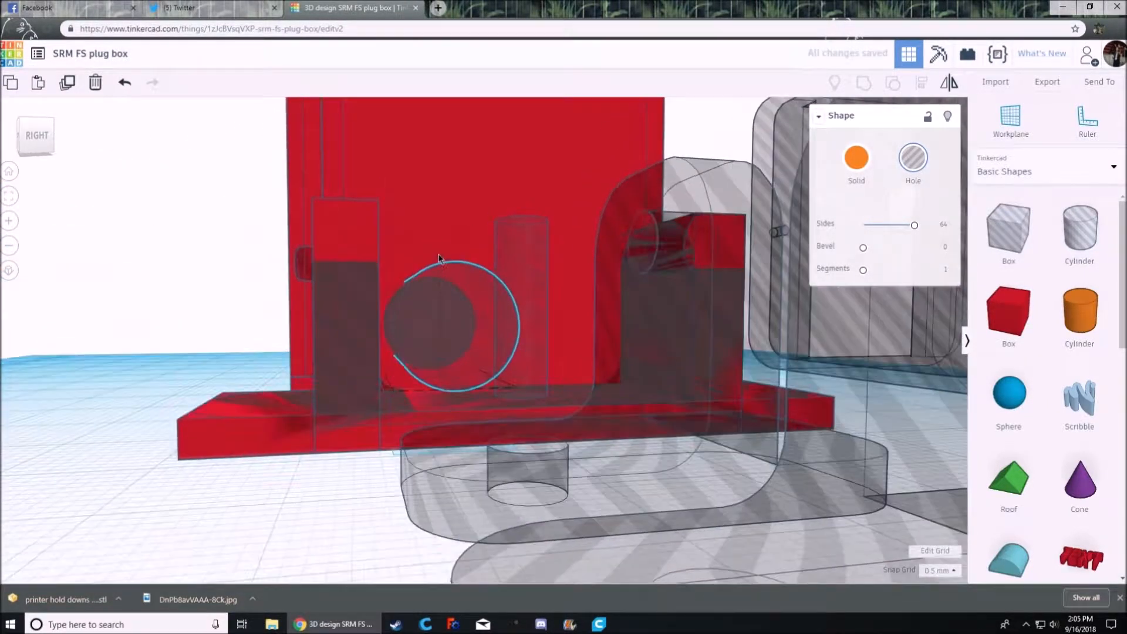
{"action": "left_click_drag", "start_coordinate": [441, 257], "coordinate": [441, 290]}
{"action": "right_click_drag", "start_coordinate": [441, 290], "coordinate": [398, 417]}
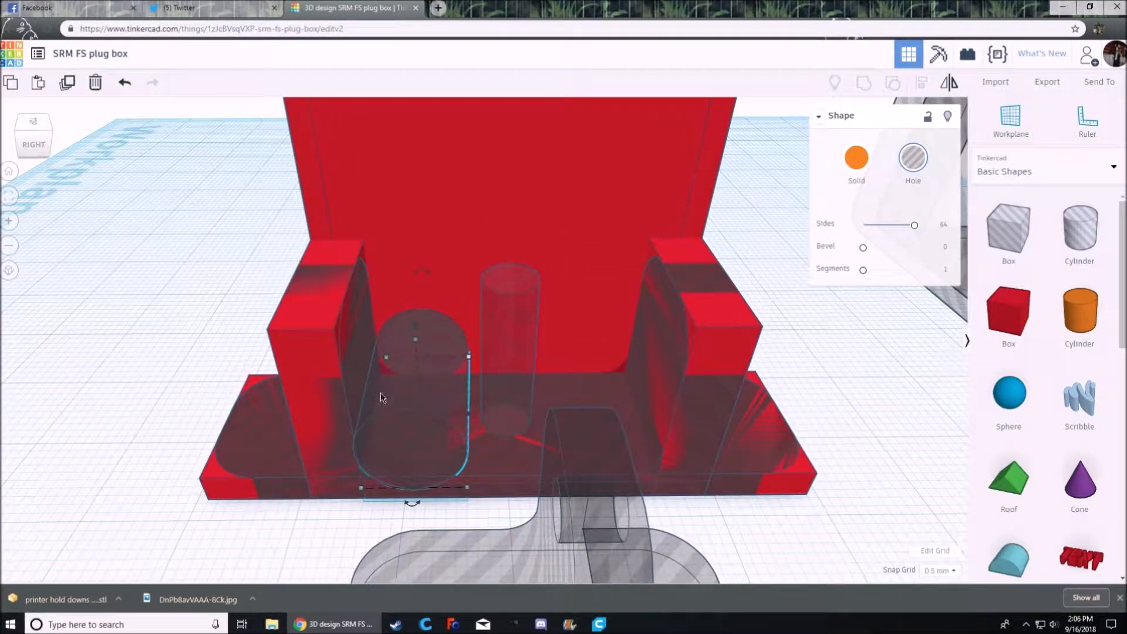
- Duplicate the horizontal cylinder hole and place the copy beside the opposite bracket tab, just above the base
{"action": "left_click", "coordinate": [376, 400]}
{"action": "right_click_drag", "start_coordinate": [374, 400], "coordinate": [466, 294]}
{"action": "left_click", "coordinate": [466, 294]}
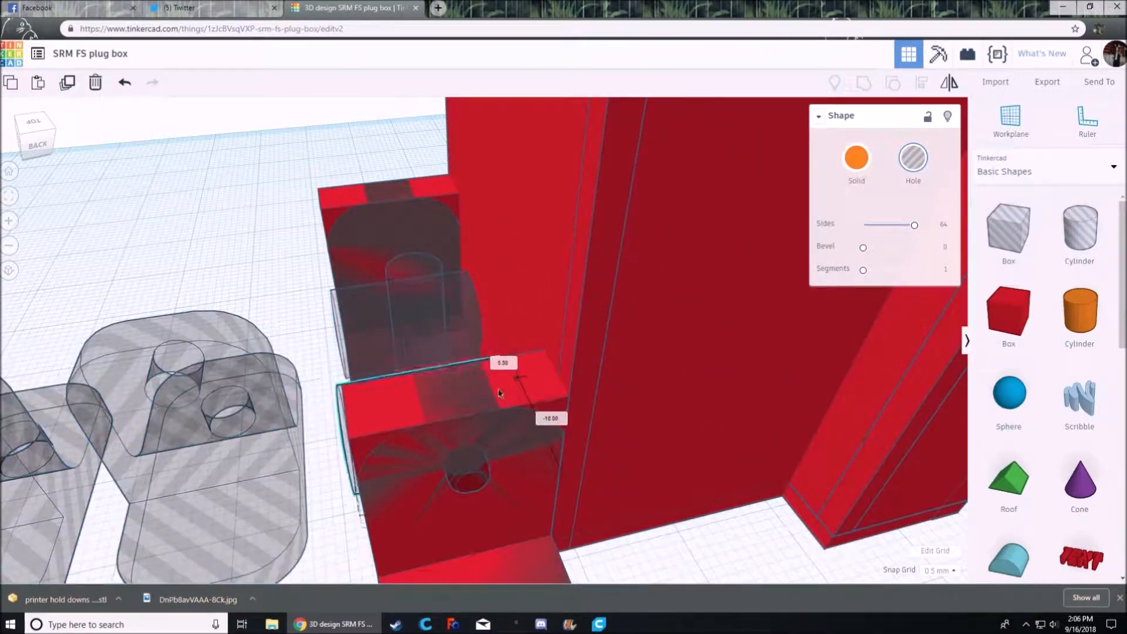
{"action": "right_click_drag", "start_coordinate": [499, 393], "coordinate": [444, 475]}
{"action": "mouse_move", "coordinate": [445, 475]}
{"action": "left_mouse_down"}
{"action": "mouse_move", "coordinate": [436, 468]}
{"action": "mouse_move", "coordinate": [446, 453]}
{"action": "left_mouse_up"}
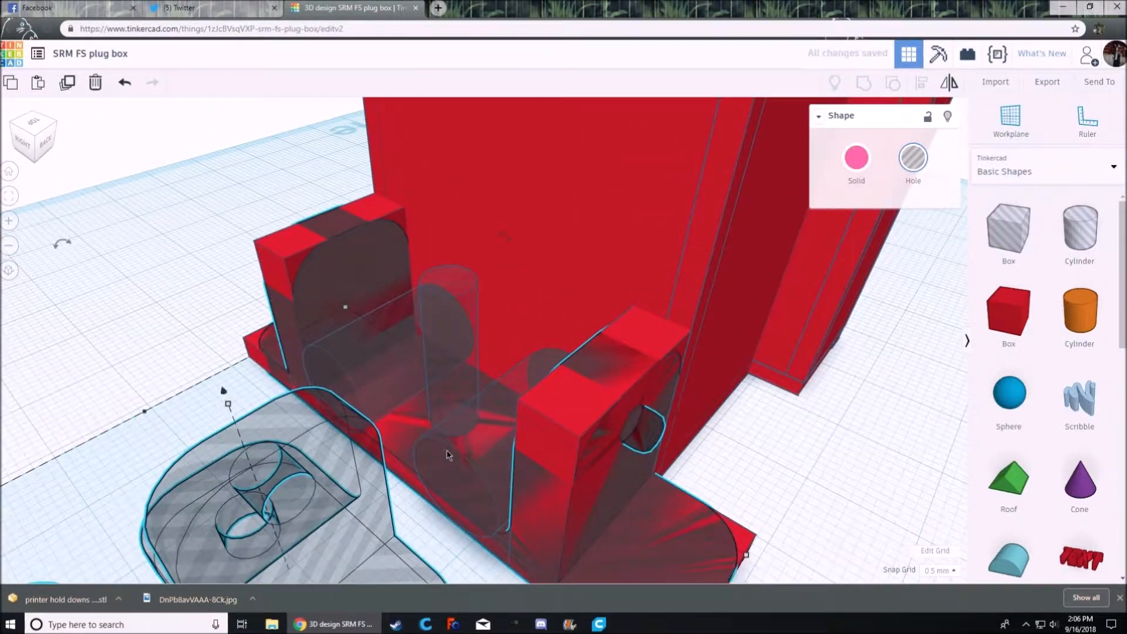
{"action": "right_click_drag", "start_coordinate": [446, 453], "coordinate": [559, 450]}
{"action": "left_click", "coordinate": [599, 345]}
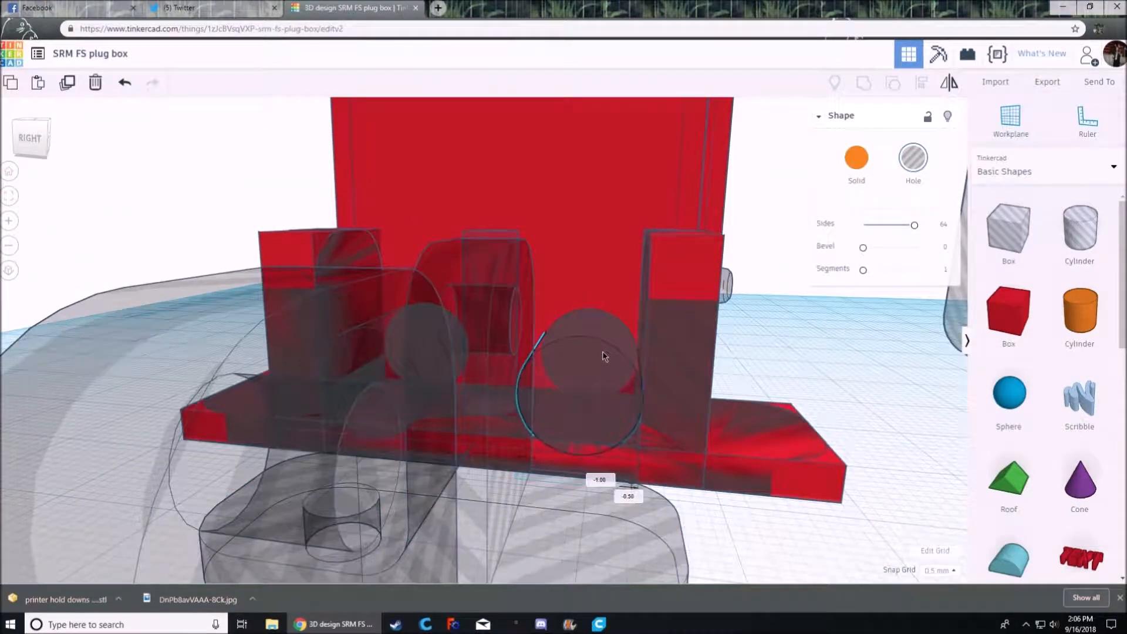
{"action": "left_click", "coordinate": [763, 367]}
{"action": "right_click_drag", "start_coordinate": [763, 367], "coordinate": [843, 433]}
- Add a box on the bracket base and size it as a low block between the two horizontal cylinder holes
{"action": "scroll", "coordinate": [411, 522], "scroll_direction": "down", "scroll_amount": 5}
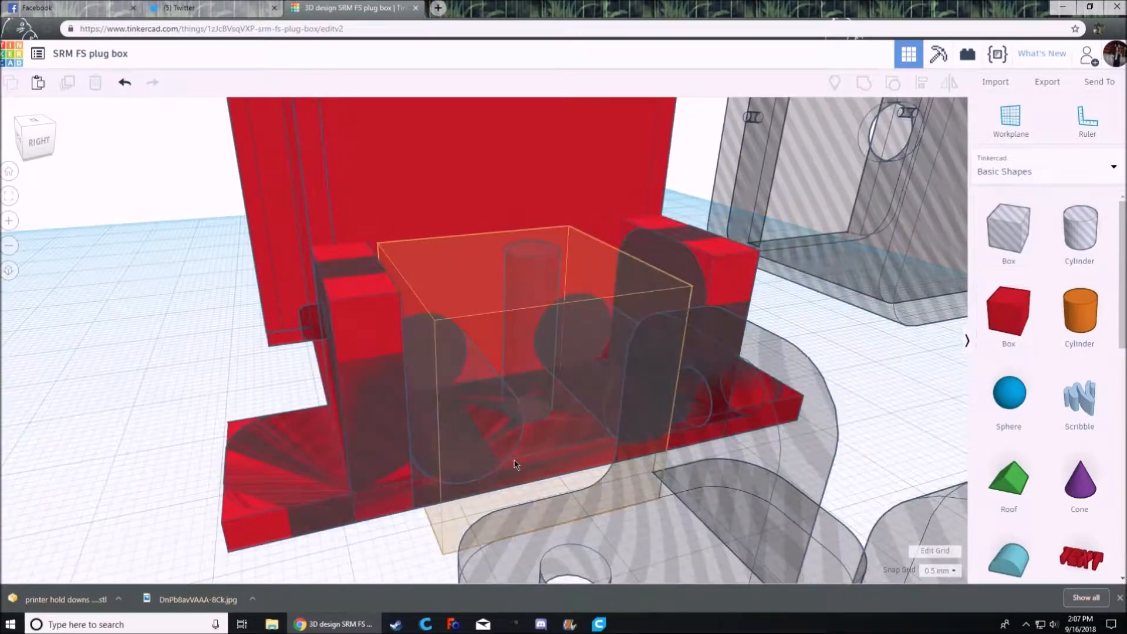
{"action": "left_click", "coordinate": [504, 465]}
{"action": "left_click_drag", "start_coordinate": [505, 262], "coordinate": [519, 390]}
{"action": "left_click_drag", "start_coordinate": [542, 528], "coordinate": [529, 508]}
{"action": "right_click_drag", "start_coordinate": [515, 488], "coordinate": [556, 445]}
{"action": "right_click_drag", "start_coordinate": [631, 451], "coordinate": [609, 404]}
{"action": "scroll", "coordinate": [609, 404], "scroll_direction": "down", "scroll_amount": 3}
- Add another cylinder hole, resize it, lay it horizontally and align it with the round openings through both bracket tabs
{"action": "left_click_drag", "start_coordinate": [1080, 228], "coordinate": [647, 506]}
{"action": "scroll", "coordinate": [696, 505], "scroll_direction": "down", "scroll_amount": 3}
{"action": "right_click_drag", "start_coordinate": [581, 464], "coordinate": [469, 461]}
{"action": "left_click_drag", "start_coordinate": [469, 260], "coordinate": [393, 358]}
{"action": "right_click_drag", "start_coordinate": [523, 464], "coordinate": [487, 376]}
{"action": "scroll", "coordinate": [487, 368], "scroll_direction": "up", "scroll_amount": 4}
{"action": "left_click_drag", "start_coordinate": [486, 335], "coordinate": [473, 297]}
{"action": "right_click_drag", "start_coordinate": [473, 297], "coordinate": [516, 446]}
{"action": "left_click_drag", "start_coordinate": [672, 370], "coordinate": [475, 372]}
{"action": "scroll", "coordinate": [477, 362], "scroll_direction": "down", "scroll_amount": 3}
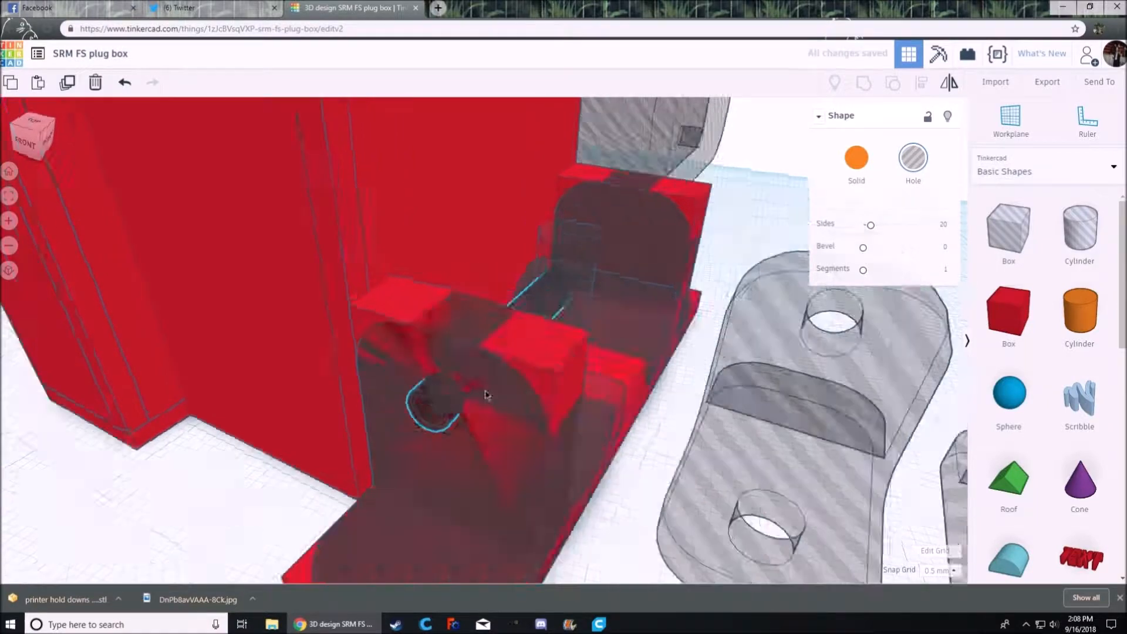
- Make the cylinder running through the bracket tabs solid and set its sides to 63
{"action": "right_click_drag", "start_coordinate": [478, 393], "coordinate": [510, 342]}
{"action": "right_click_drag", "start_coordinate": [348, 345], "coordinate": [516, 359]}
{"action": "left_click", "coordinate": [856, 158]}
{"action": "right_click_drag", "start_coordinate": [587, 329], "coordinate": [537, 358]}
{"action": "left_click_drag", "start_coordinate": [870, 224], "coordinate": [912, 225]}
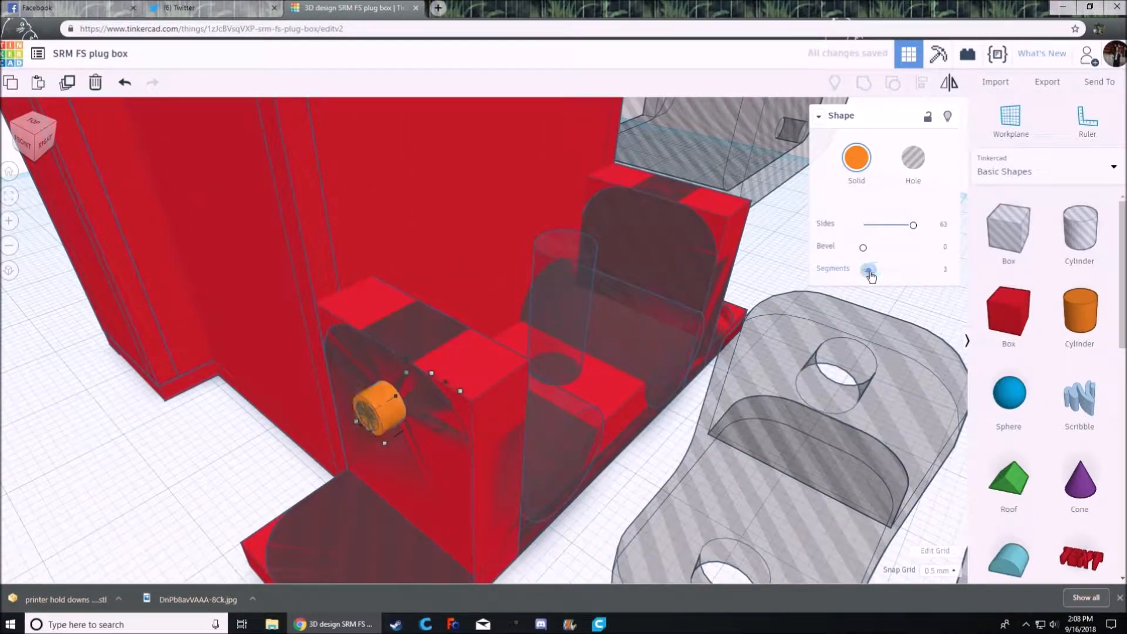
{"action": "left_click_drag", "start_coordinate": [901, 257], "coordinate": [911, 259]}
{"action": "mouse_move", "coordinate": [578, 405]}
{"action": "right_mouse_down"}
{"action": "mouse_move", "coordinate": [513, 415]}
{"action": "mouse_move", "coordinate": [572, 405]}
{"action": "right_mouse_up"}
- Move the reference bracket out of the red bracket and place it with the other reference brackets
{"action": "left_click_drag", "start_coordinate": [353, 439], "coordinate": [326, 409]}
{"action": "right_click_drag", "start_coordinate": [685, 259], "coordinate": [428, 402]}
{"action": "right_click_drag", "start_coordinate": [361, 395], "coordinate": [633, 463]}
- Find the MetaFillet in the full set of shape generators and place one on the workplane beside the bracket
{"action": "left_click", "coordinate": [1112, 168]}
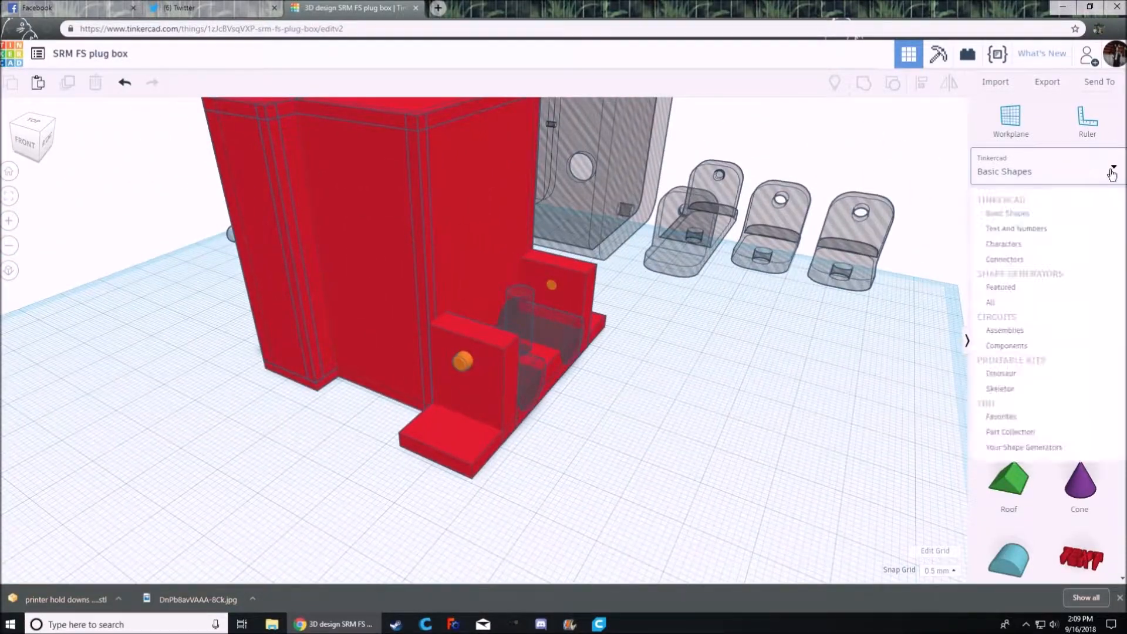
{"action": "left_click", "coordinate": [1001, 283]}
{"action": "scroll", "coordinate": [1034, 405], "scroll_direction": "down", "scroll_amount": 1}
{"action": "scroll", "coordinate": [1034, 405], "scroll_direction": "down", "scroll_amount": 1}
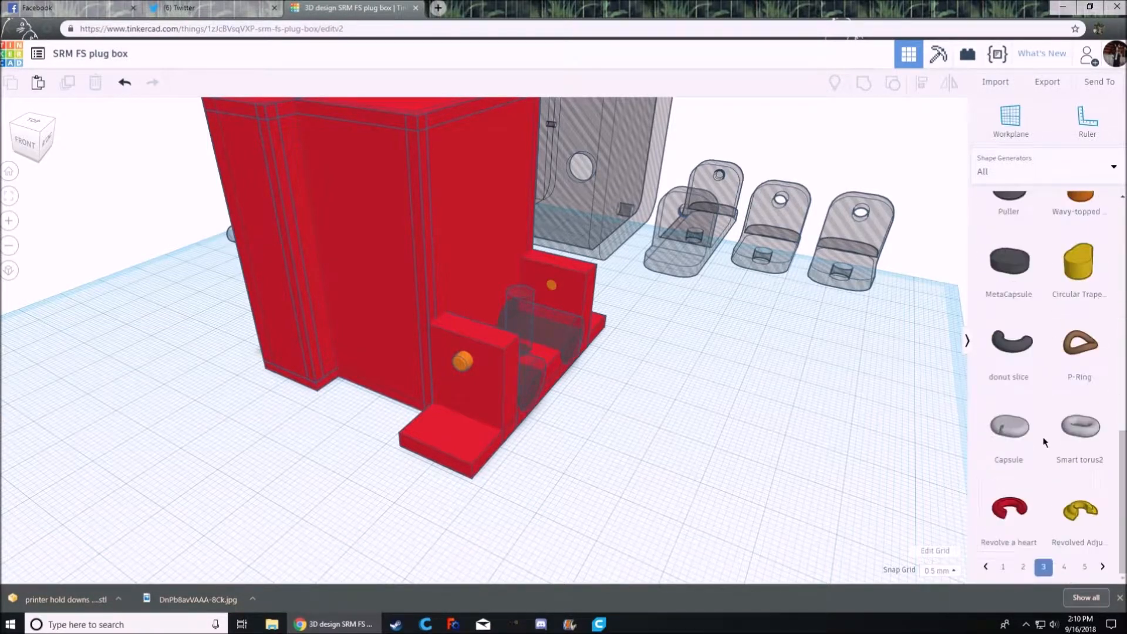
{"action": "scroll", "coordinate": [1049, 346], "scroll_direction": "up", "scroll_amount": 8}
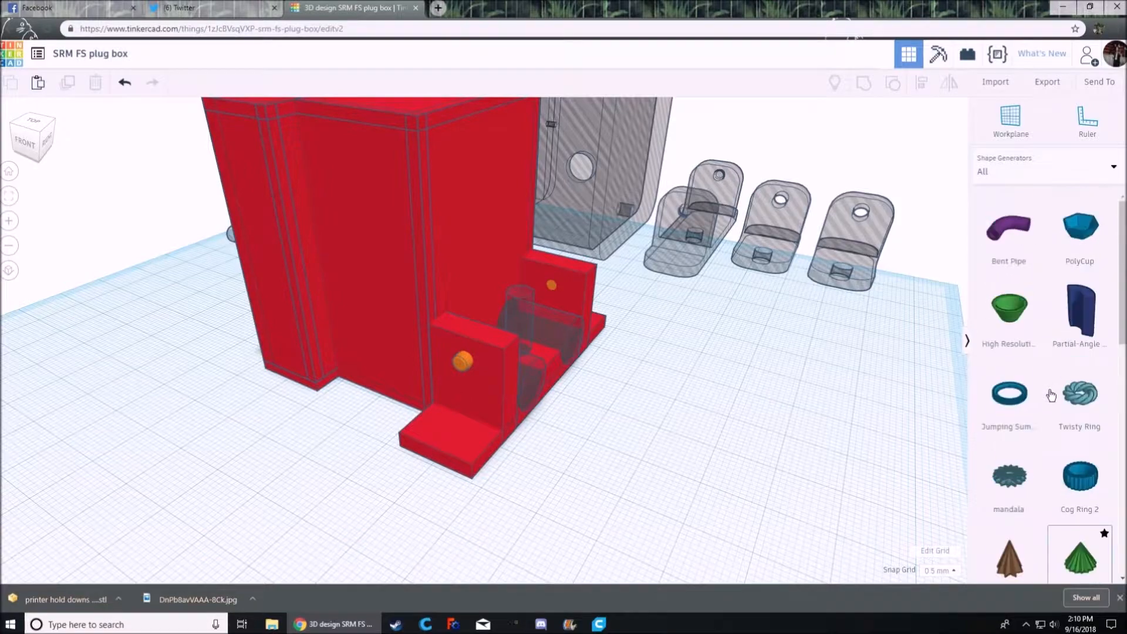
{"action": "scroll", "coordinate": [1050, 395], "scroll_direction": "down", "scroll_amount": 10}
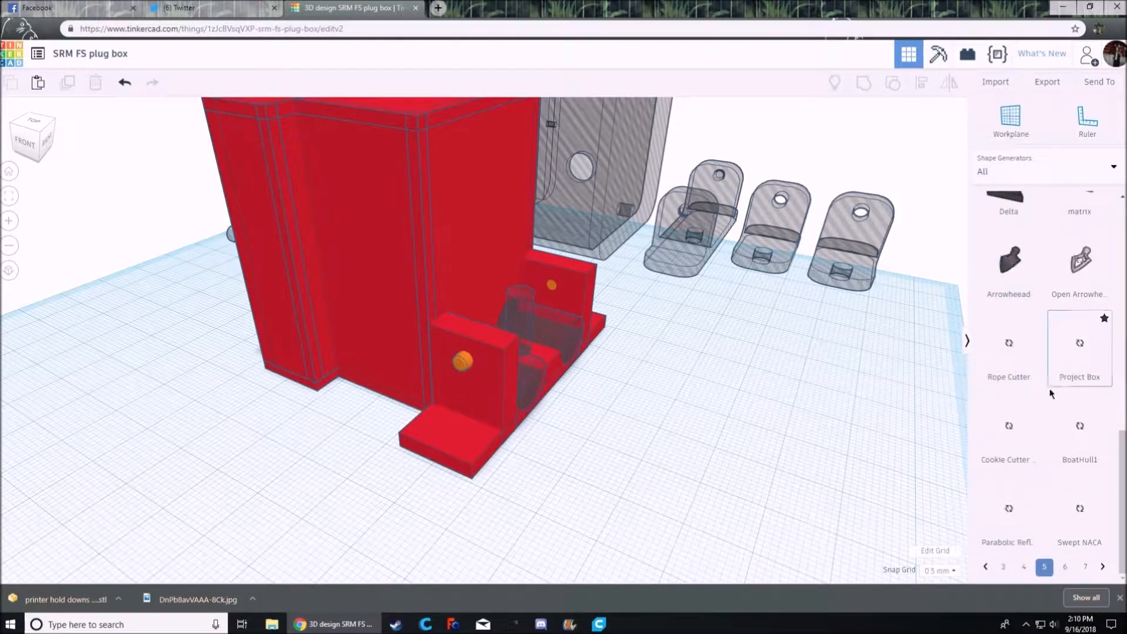
{"action": "left_click", "coordinate": [703, 415]}
- Shrink the MetaFillet to the size of a bracket foot corner, make it a hole and fit it on the corner
{"action": "scroll", "coordinate": [648, 413], "scroll_direction": "up", "scroll_amount": 5}
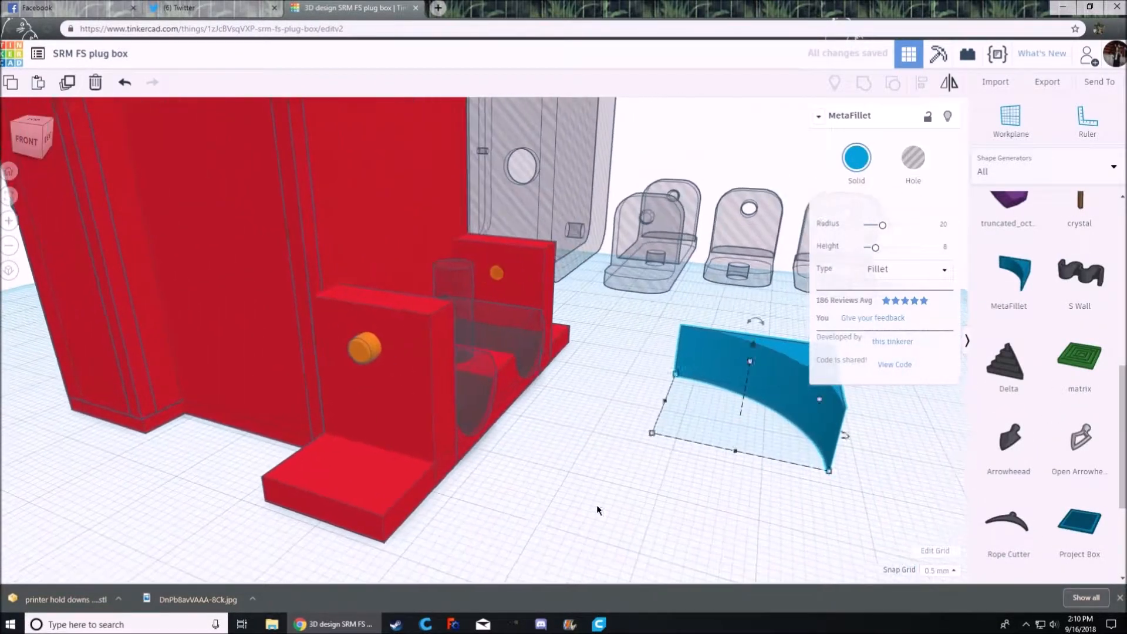
{"action": "left_click_drag", "start_coordinate": [773, 344], "coordinate": [700, 380]}
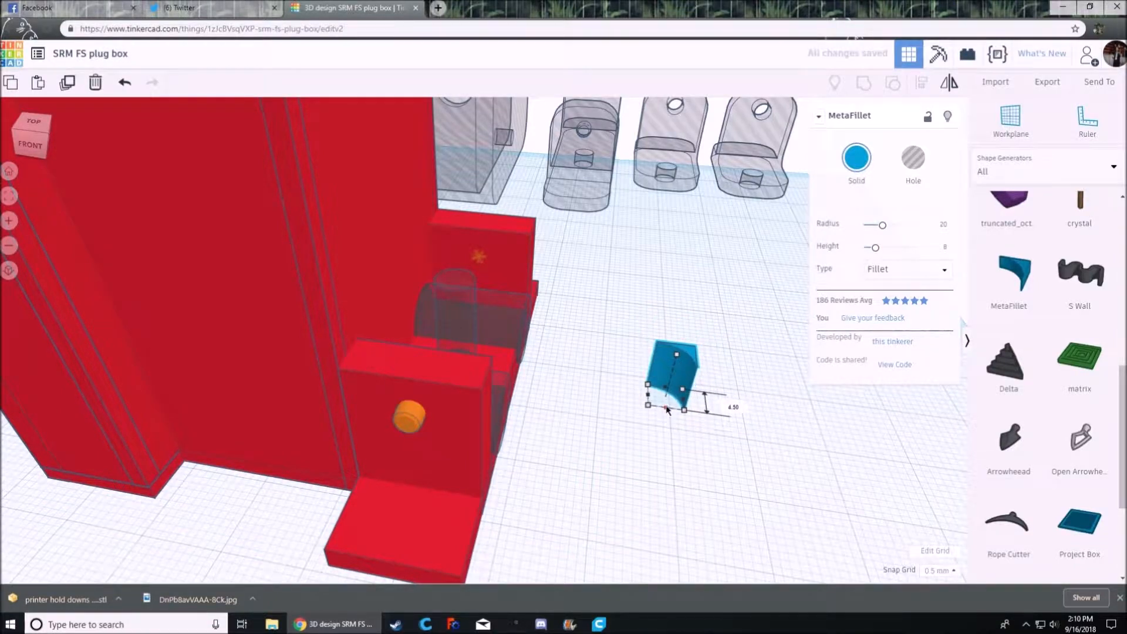
{"action": "right_click_drag", "start_coordinate": [666, 412], "coordinate": [314, 455]}
{"action": "left_click_drag", "start_coordinate": [475, 518], "coordinate": [654, 398]}
{"action": "left_click", "coordinate": [913, 157]}
{"action": "right_click_drag", "start_coordinate": [740, 341], "coordinate": [844, 347]}
- Duplicate the fillet hole, rotate the copies to match and place them on the remaining corners of the bracket foot
{"action": "left_click", "coordinate": [69, 90]}
{"action": "left_click_drag", "start_coordinate": [653, 347], "coordinate": [326, 393]}
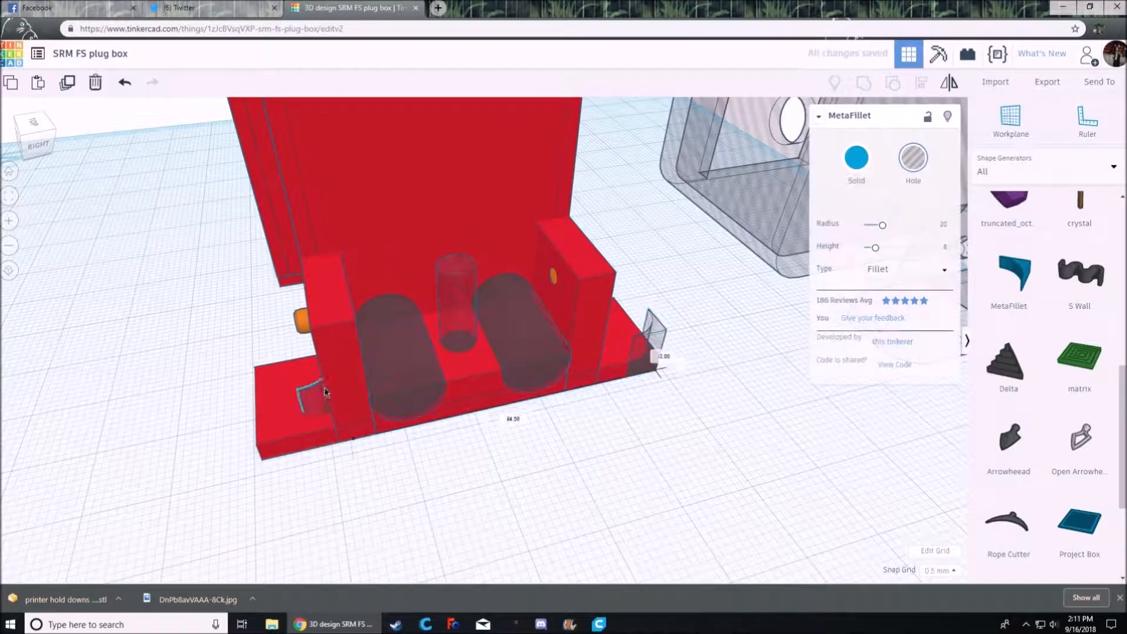
{"action": "right_click_drag", "start_coordinate": [241, 458], "coordinate": [674, 446]}
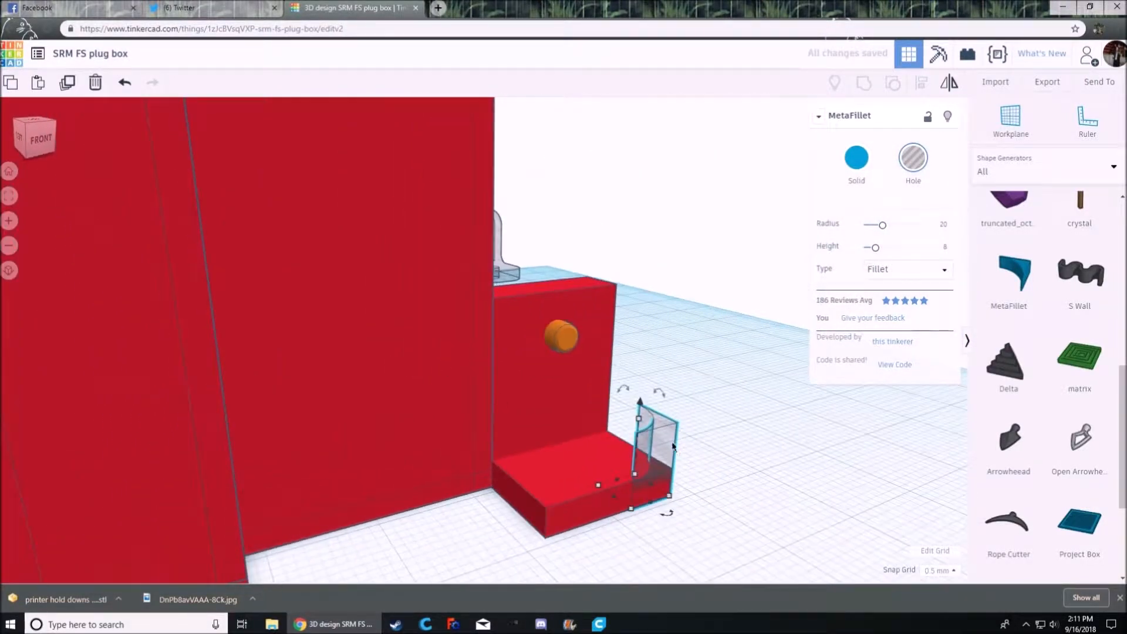
{"action": "right_click_drag", "start_coordinate": [531, 524], "coordinate": [135, 328]}
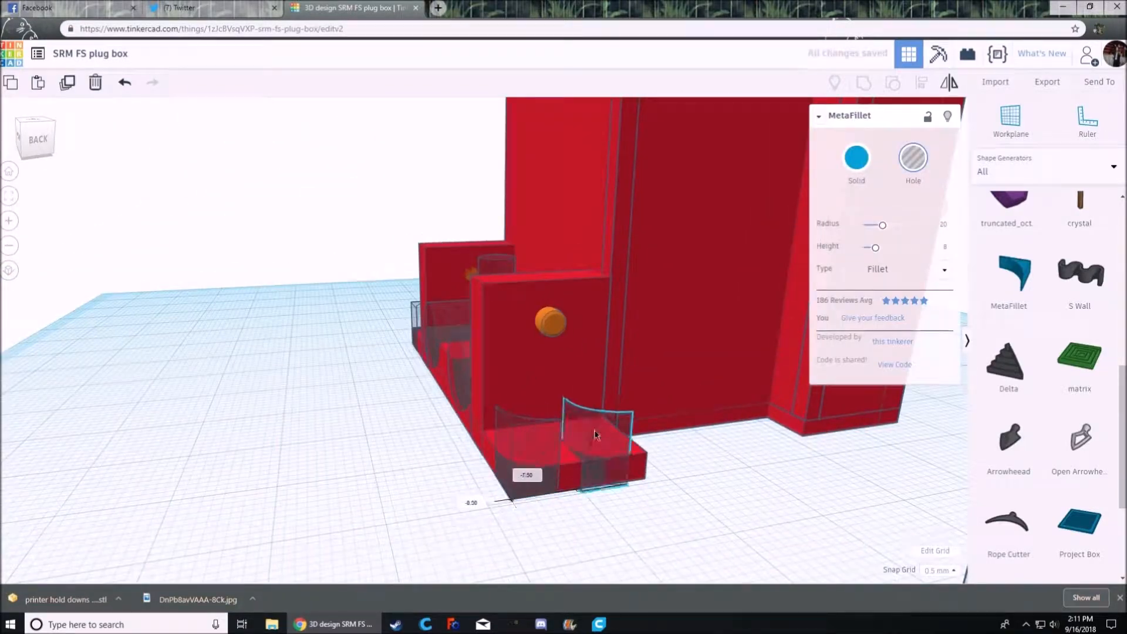
{"action": "right_click_drag", "start_coordinate": [628, 491], "coordinate": [589, 498]}
{"action": "left_click_drag", "start_coordinate": [554, 459], "coordinate": [548, 457]}
{"action": "left_click", "coordinate": [377, 486]}
{"action": "right_click_drag", "start_coordinate": [377, 485], "coordinate": [476, 461]}
{"action": "right_click_drag", "start_coordinate": [529, 517], "coordinate": [686, 470]}
- Make another copy of the fillet hole and rotate it to match the upper outer corner of a bracket tab
{"action": "left_click", "coordinate": [670, 433]}
{"action": "right_click_drag", "start_coordinate": [481, 370], "coordinate": [580, 327]}
{"action": "right_click_drag", "start_coordinate": [641, 234], "coordinate": [637, 317]}
{"action": "left_click", "coordinate": [666, 300]}
{"action": "left_click_drag", "start_coordinate": [674, 258], "coordinate": [723, 300]}
{"action": "right_click_drag", "start_coordinate": [651, 358], "coordinate": [619, 418]}
{"action": "left_click_drag", "start_coordinate": [669, 355], "coordinate": [600, 367]}
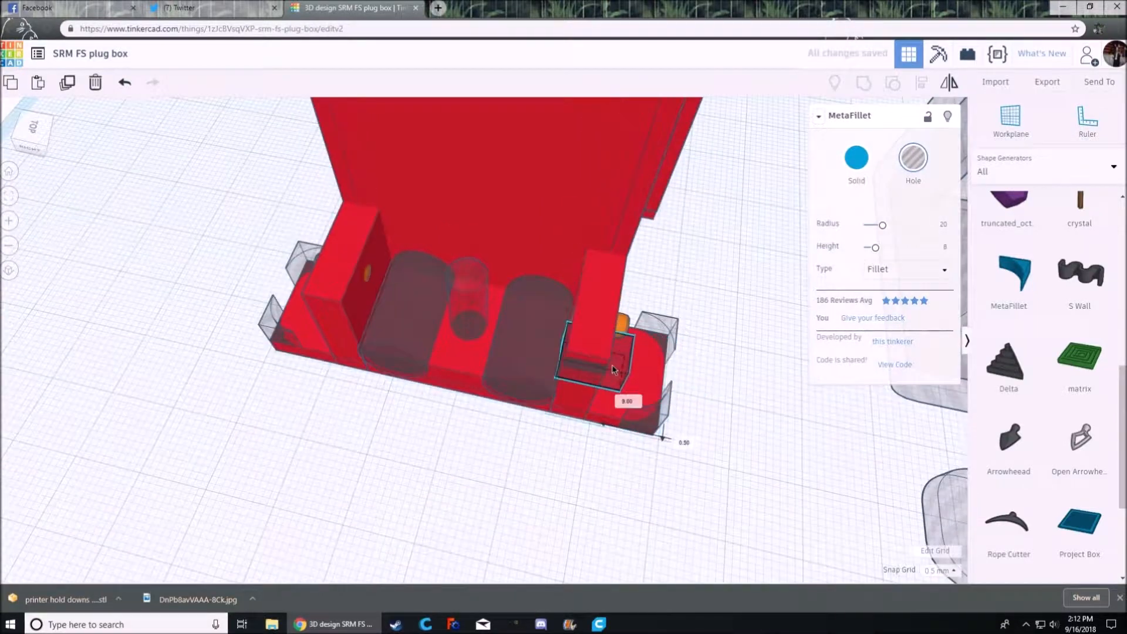
- Fit the rotated fillet hole on one tab's upper outer corner and place a copy on the opposite tab
{"action": "right_click_drag", "start_coordinate": [573, 381], "coordinate": [590, 309]}
{"action": "left_click_drag", "start_coordinate": [594, 264], "coordinate": [594, 252]}
{"action": "right_click_drag", "start_coordinate": [596, 364], "coordinate": [613, 458]}
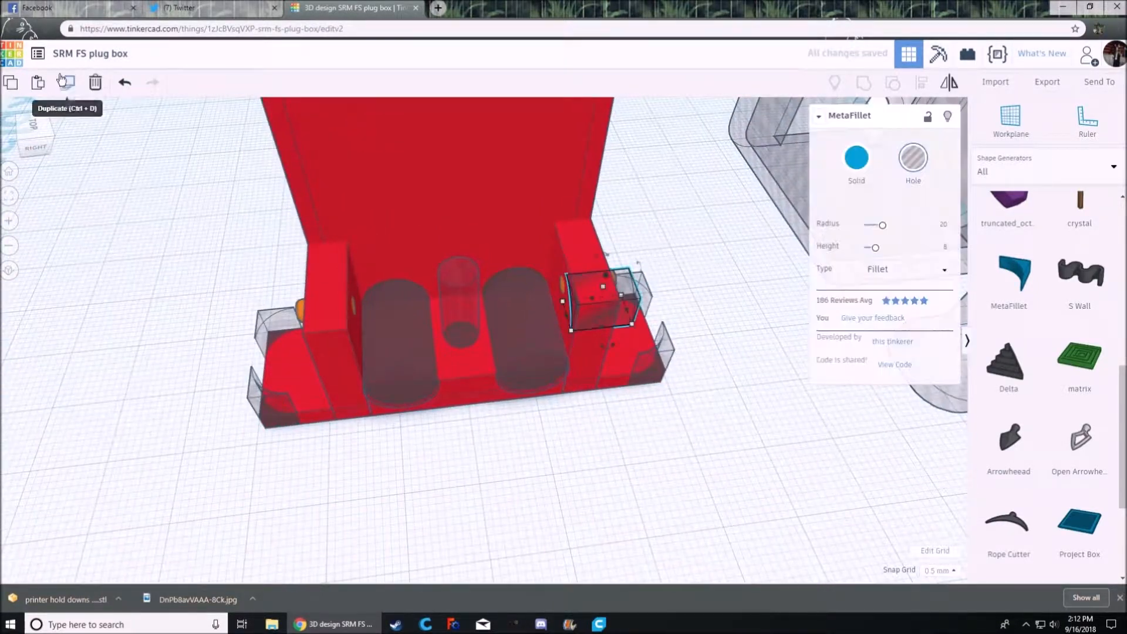
{"action": "left_click", "coordinate": [414, 474]}
{"action": "right_click_drag", "start_coordinate": [415, 474], "coordinate": [622, 408]}
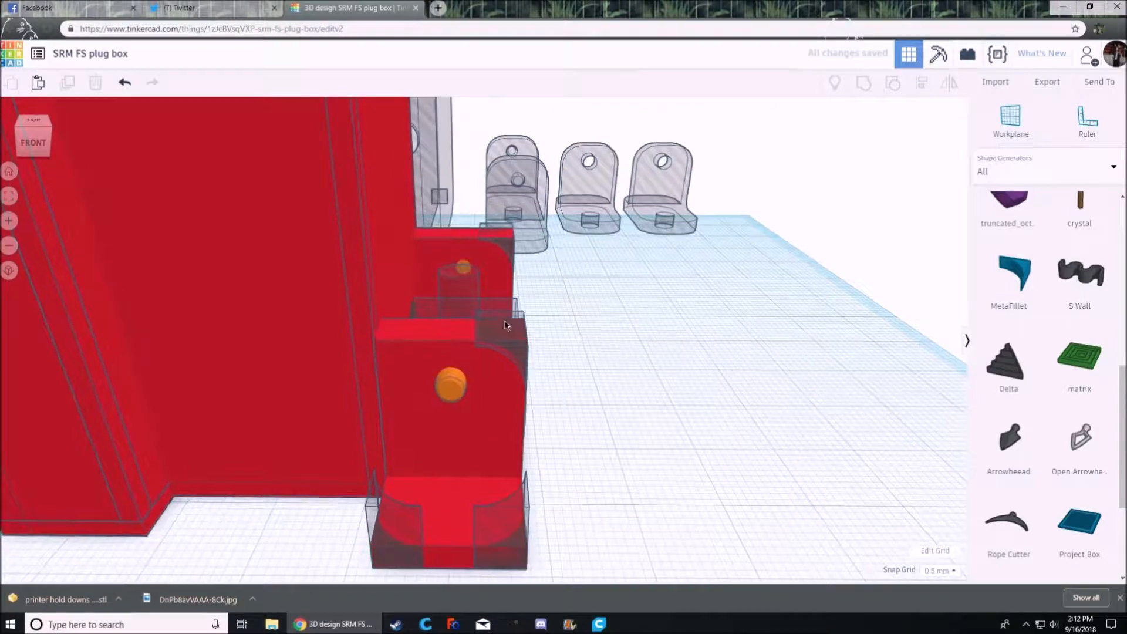
- Copy the tab's fillet hole to the end of the tab next to the box wall and rotate it 180°
{"action": "left_click", "coordinate": [506, 326]}
{"action": "left_click_drag", "start_coordinate": [397, 281], "coordinate": [394, 269]}
{"action": "right_click_drag", "start_coordinate": [393, 268], "coordinate": [420, 229]}
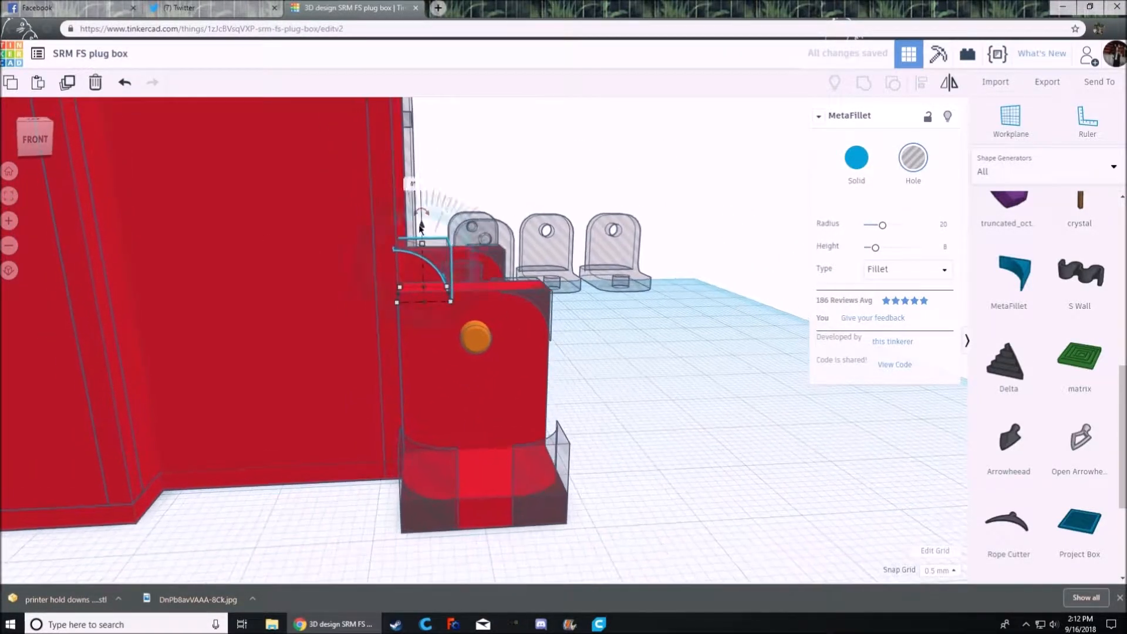
{"action": "left_click_drag", "start_coordinate": [421, 226], "coordinate": [392, 254]}
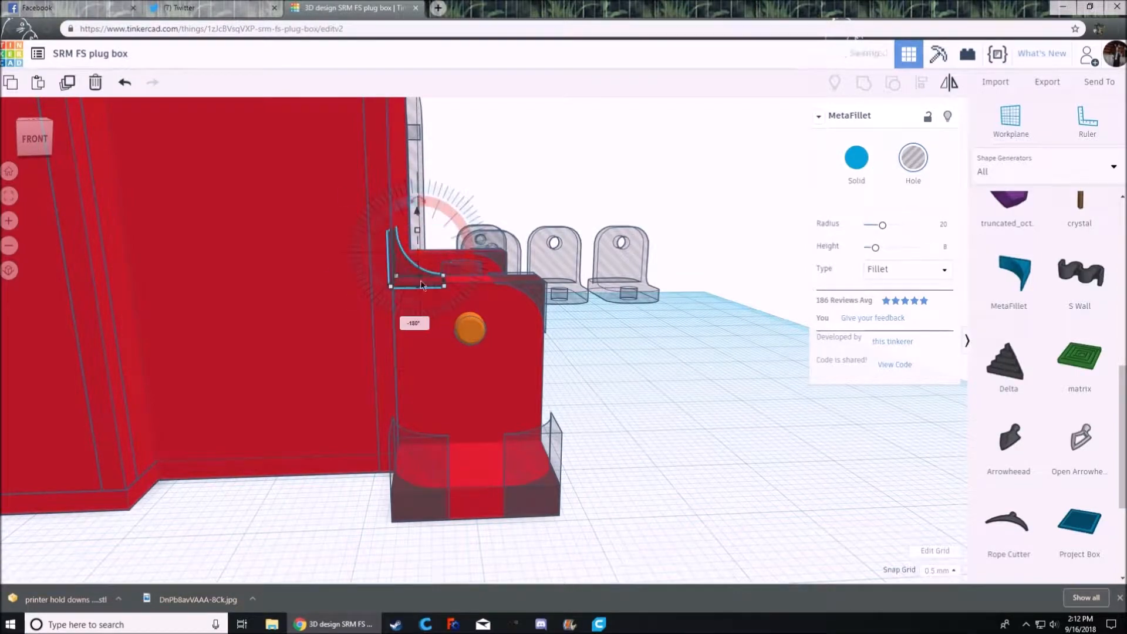
- Seat the rotated fillet between the tab top and the box wall, enlarge it and make it solid
{"action": "right_click_drag", "start_coordinate": [420, 285], "coordinate": [381, 441]}
{"action": "right_click_drag", "start_coordinate": [513, 465], "coordinate": [386, 330]}
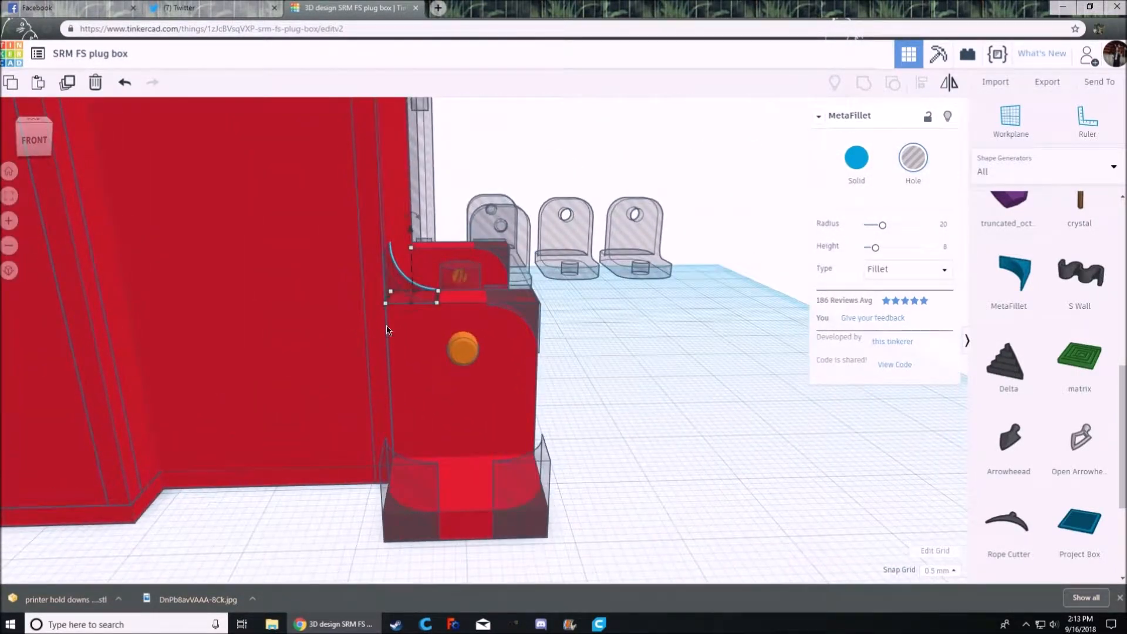
{"action": "right_click_drag", "start_coordinate": [393, 202], "coordinate": [479, 356]}
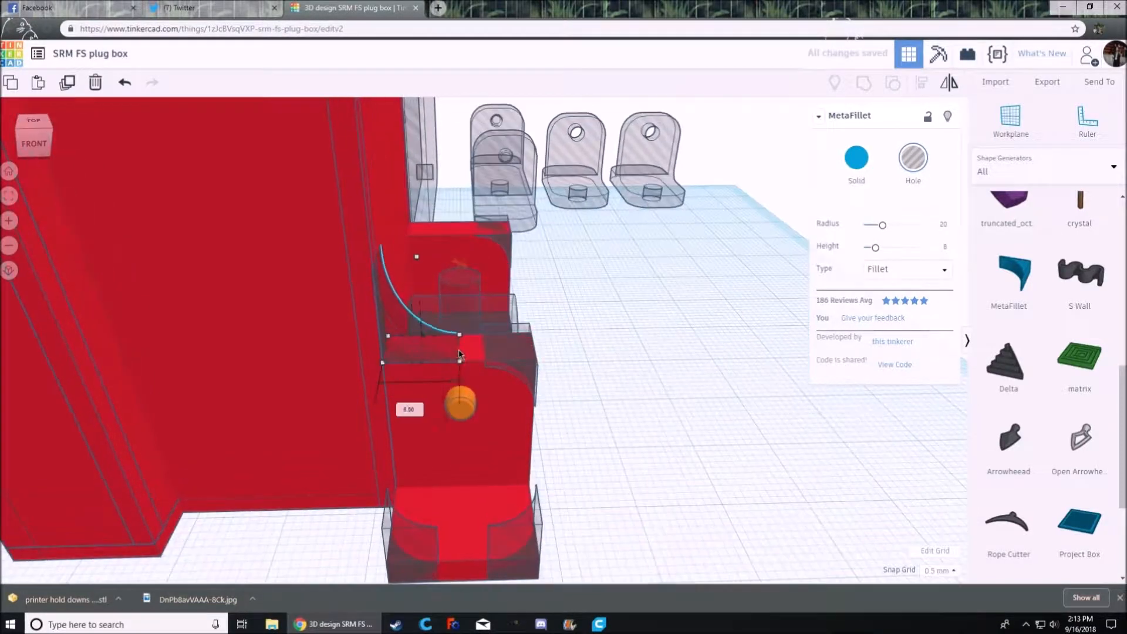
{"action": "left_click", "coordinate": [855, 158]}
- Place a copy of the solid fillet between the opposite tab's top and the box wall
{"action": "right_click_drag", "start_coordinate": [654, 246], "coordinate": [441, 370]}
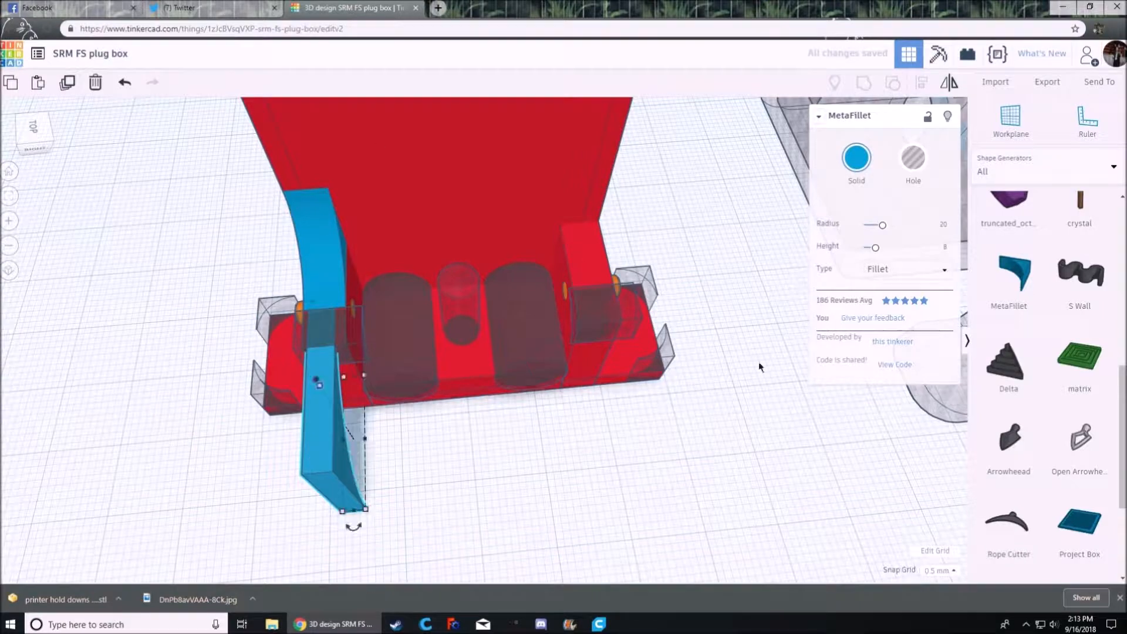
{"action": "left_click", "coordinate": [125, 82]}
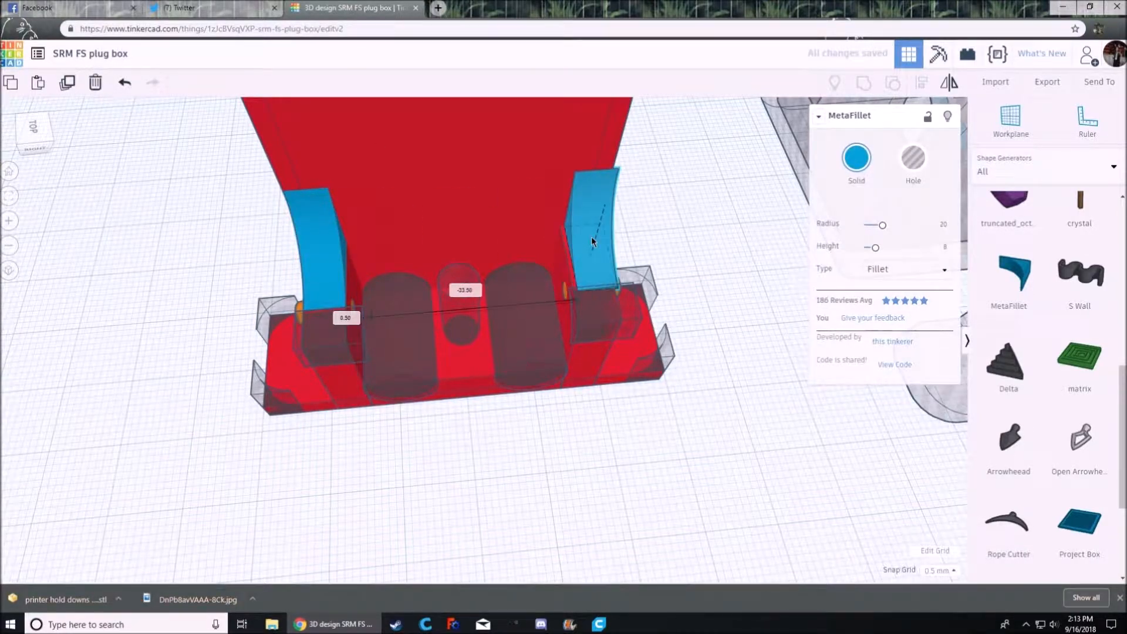
{"action": "right_click_drag", "start_coordinate": [589, 233], "coordinate": [619, 478]}
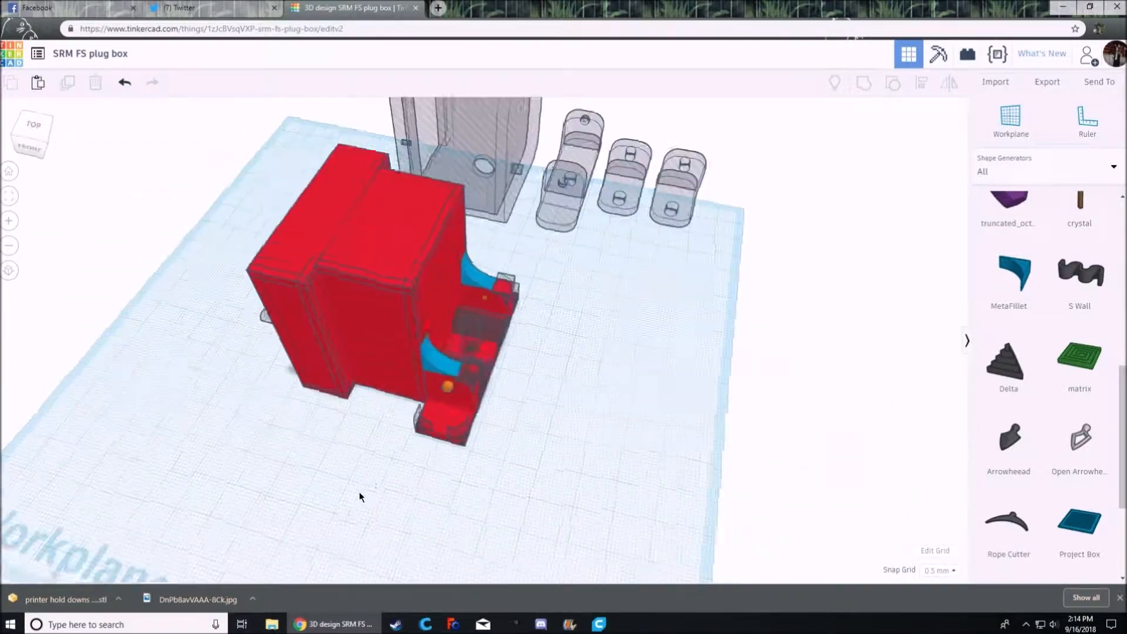
- Shorten the upright panels of one corner post beside the box opening, leaving the lid in place
{"action": "right_click_drag", "start_coordinate": [359, 492], "coordinate": [463, 477]}
{"action": "left_click", "coordinate": [382, 330]}
{"action": "left_click_drag", "start_coordinate": [380, 334], "coordinate": [370, 310]}
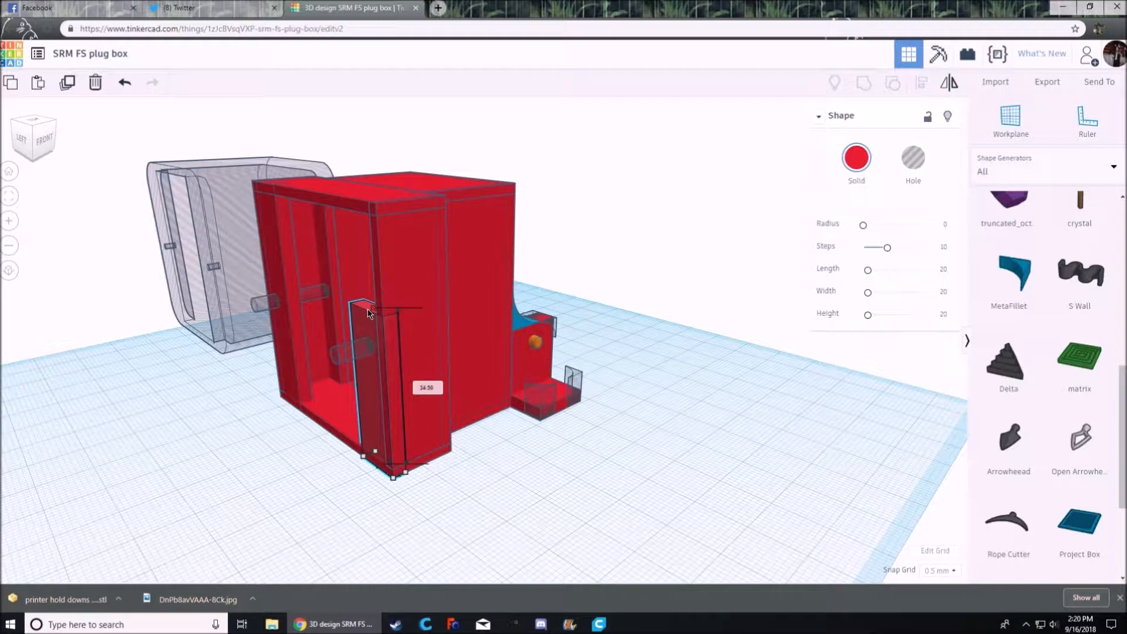
{"action": "left_click", "coordinate": [406, 226]}
{"action": "left_click_drag", "start_coordinate": [412, 204], "coordinate": [419, 304]}
{"action": "right_click_drag", "start_coordinate": [419, 305], "coordinate": [462, 237]}
- Lower the remaining upright wall panels of the box to match the shortened corner post
{"action": "left_click", "coordinate": [462, 237]}
{"action": "left_click_drag", "start_coordinate": [469, 206], "coordinate": [469, 298]}
{"action": "right_click_drag", "start_coordinate": [468, 298], "coordinate": [428, 231]}
{"action": "left_click", "coordinate": [427, 231]}
{"action": "left_click_drag", "start_coordinate": [432, 196], "coordinate": [444, 284]}
{"action": "left_click", "coordinate": [467, 230]}
{"action": "right_click_drag", "start_coordinate": [448, 262], "coordinate": [429, 243]}
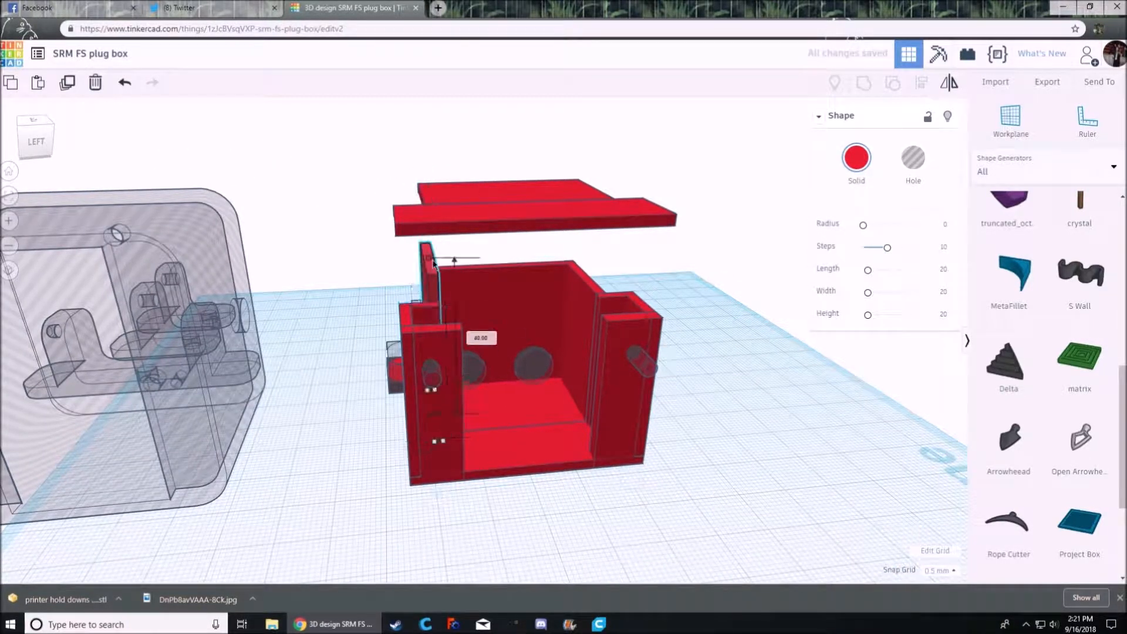
{"action": "right_click_drag", "start_coordinate": [449, 321], "coordinate": [405, 464]}
- Duplicate all the shortened wall panels together and raise the copies 34 mm to stack them on the originals
{"action": "left_click", "coordinate": [297, 299]}
{"action": "left_click_drag", "start_coordinate": [302, 195], "coordinate": [410, 228]}
{"action": "left_click_drag", "start_coordinate": [698, 237], "coordinate": [699, 238]}
{"action": "left_click", "coordinate": [67, 83]}
{"action": "scroll", "coordinate": [476, 335], "scroll_direction": "down", "scroll_amount": 4}
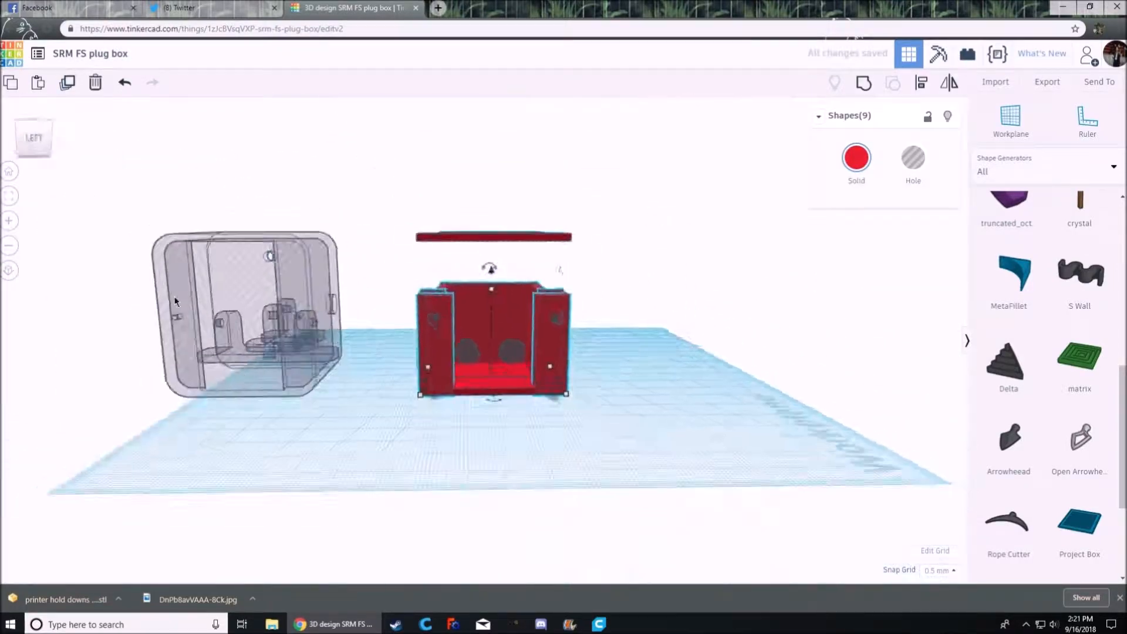
{"action": "right_click_drag", "start_coordinate": [475, 335], "coordinate": [558, 370]}
{"action": "left_click_drag", "start_coordinate": [550, 292], "coordinate": [554, 193]}
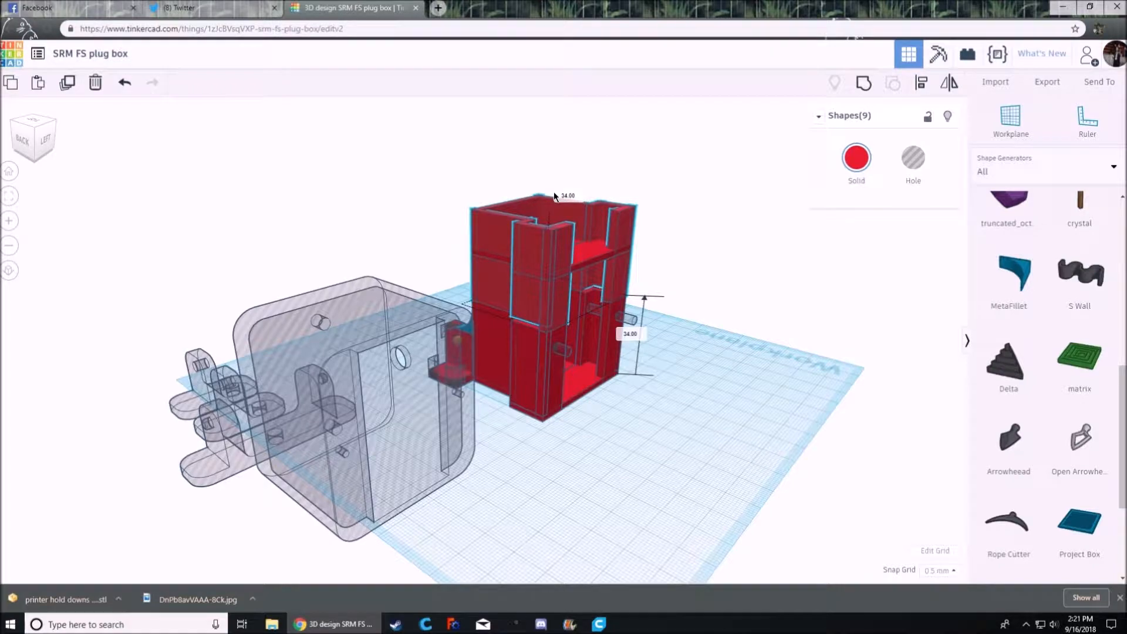
- Color the raised copies of the wall panels green
{"action": "left_click", "coordinate": [871, 164]}
{"action": "left_click", "coordinate": [886, 264]}
{"action": "right_click_drag", "start_coordinate": [697, 400], "coordinate": [626, 438]}
{"action": "scroll", "coordinate": [476, 364], "scroll_direction": "up", "scroll_amount": 5}
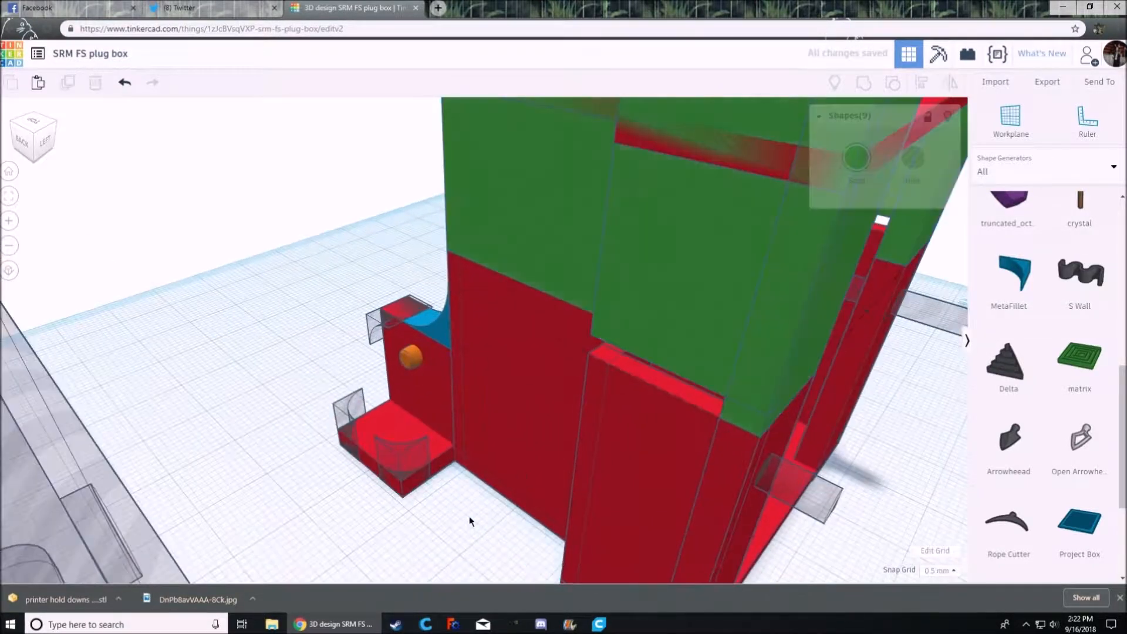
{"action": "left_click", "coordinate": [471, 520]}
{"action": "scroll", "coordinate": [473, 516], "scroll_direction": "down", "scroll_amount": 2}
- Shorten the green panels of one corner post beside the opening so they end at the lid
{"action": "right_click_drag", "start_coordinate": [472, 517], "coordinate": [512, 232]}
{"action": "left_click", "coordinate": [511, 231]}
{"action": "left_click_drag", "start_coordinate": [526, 143], "coordinate": [522, 258]}
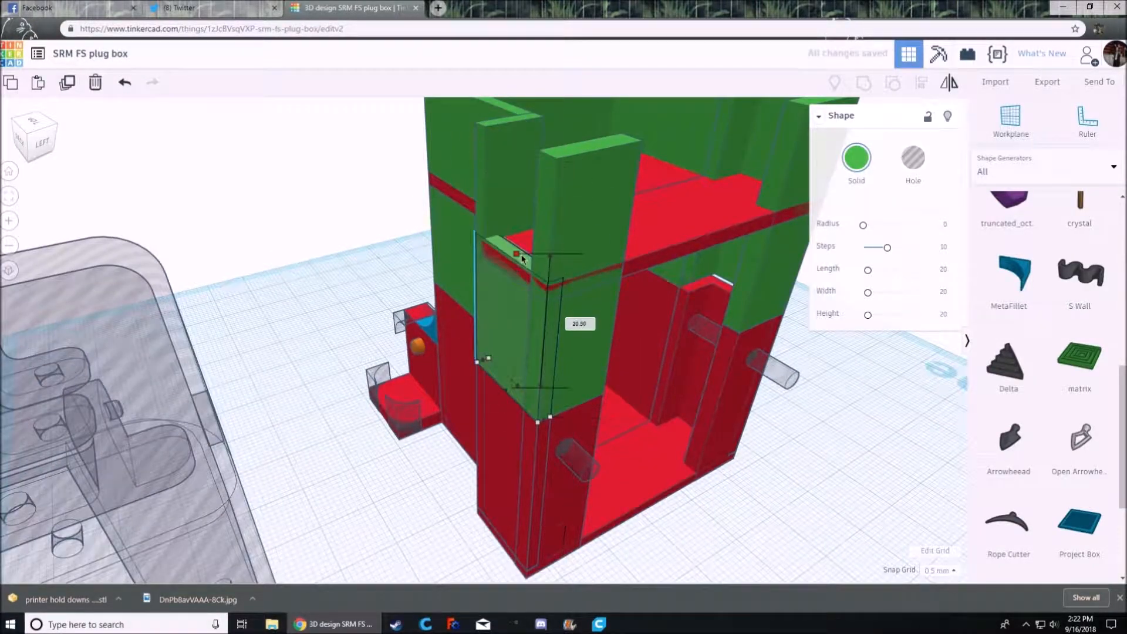
{"action": "right_click_drag", "start_coordinate": [543, 271], "coordinate": [616, 261]}
{"action": "left_click", "coordinate": [620, 143]}
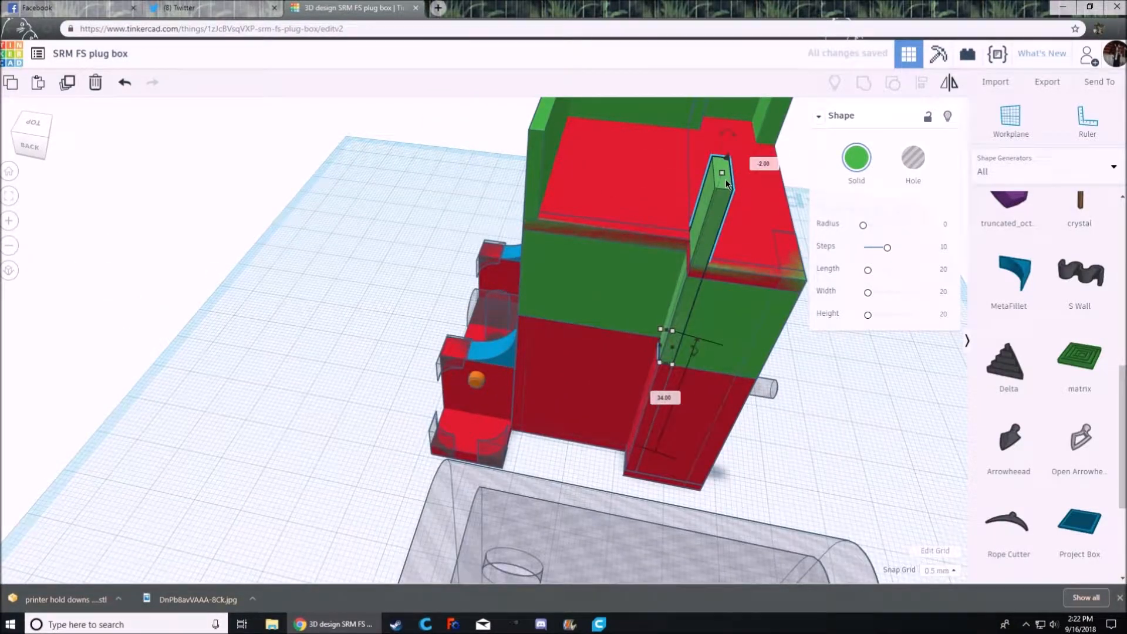
- Shorten the green panels of the other corner post to 20 mm and lower the remaining green walls to the lid
{"action": "right_click_drag", "start_coordinate": [707, 250], "coordinate": [398, 245]}
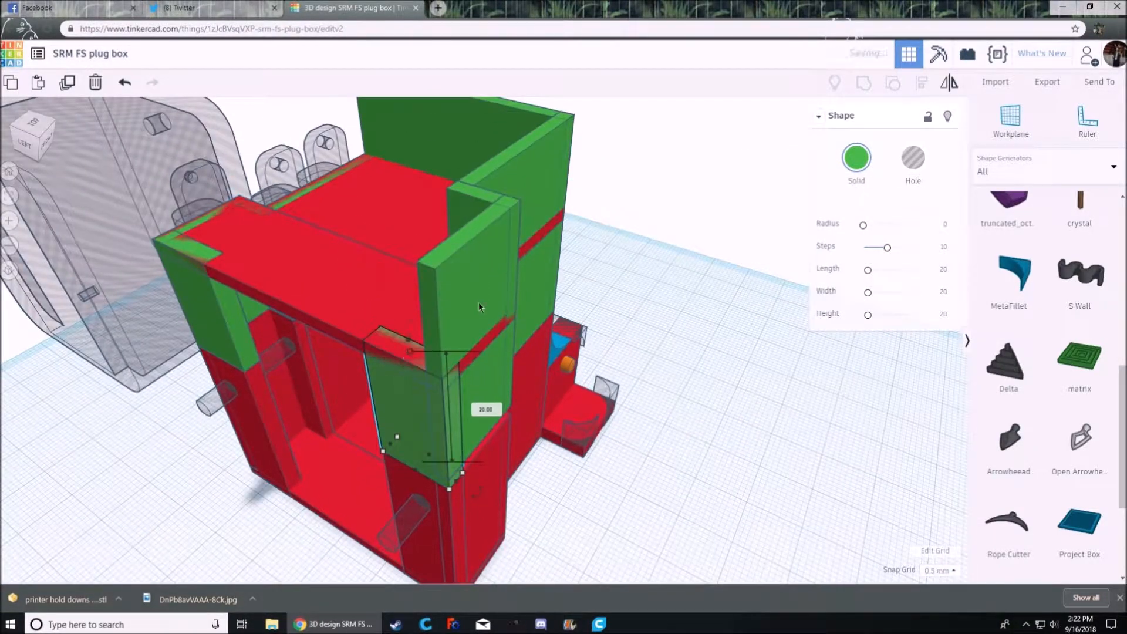
{"action": "left_click", "coordinate": [472, 215]}
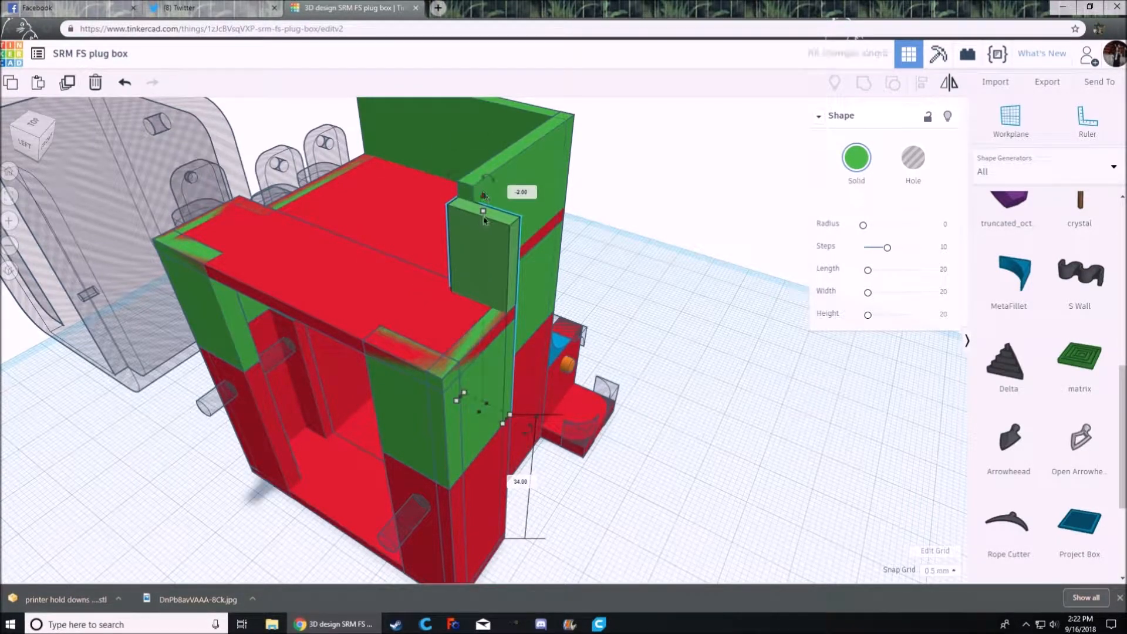
{"action": "left_click", "coordinate": [510, 223]}
{"action": "left_click_drag", "start_coordinate": [520, 145], "coordinate": [513, 244]}
{"action": "right_click_drag", "start_coordinate": [513, 244], "coordinate": [437, 175]}
{"action": "left_click", "coordinate": [390, 148]}
{"action": "right_click_drag", "start_coordinate": [274, 268], "coordinate": [769, 346]}
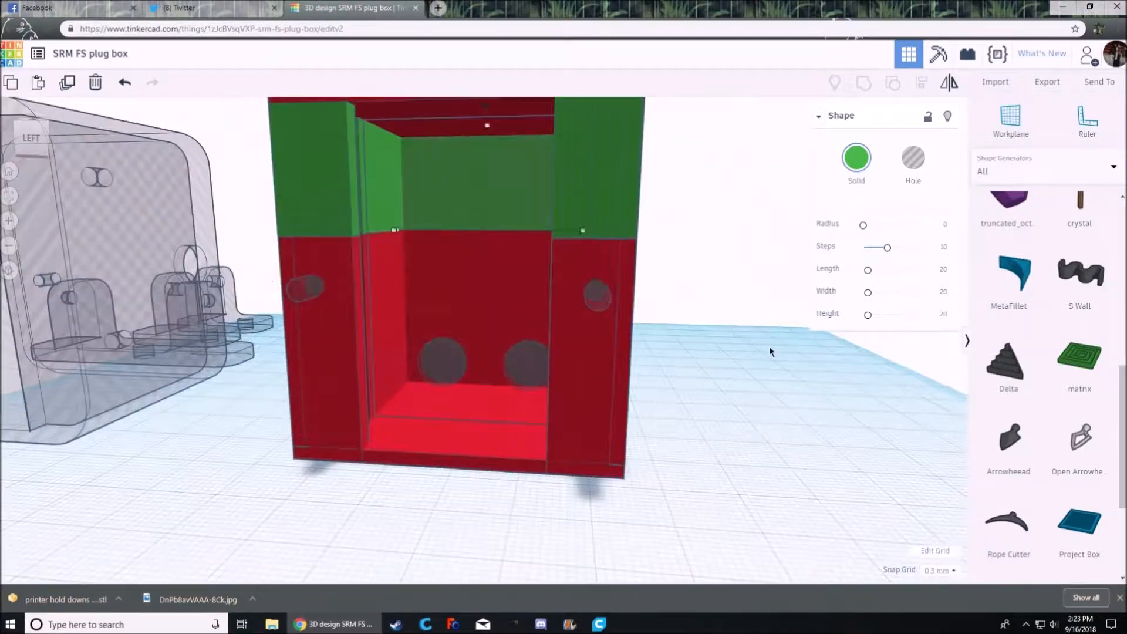
- Place a copy of the corner posts' cylindrical pin hole midway along the inner back wall of the box
{"action": "left_click", "coordinate": [597, 294]}
{"action": "right_click_drag", "start_coordinate": [596, 295], "coordinate": [571, 383]}
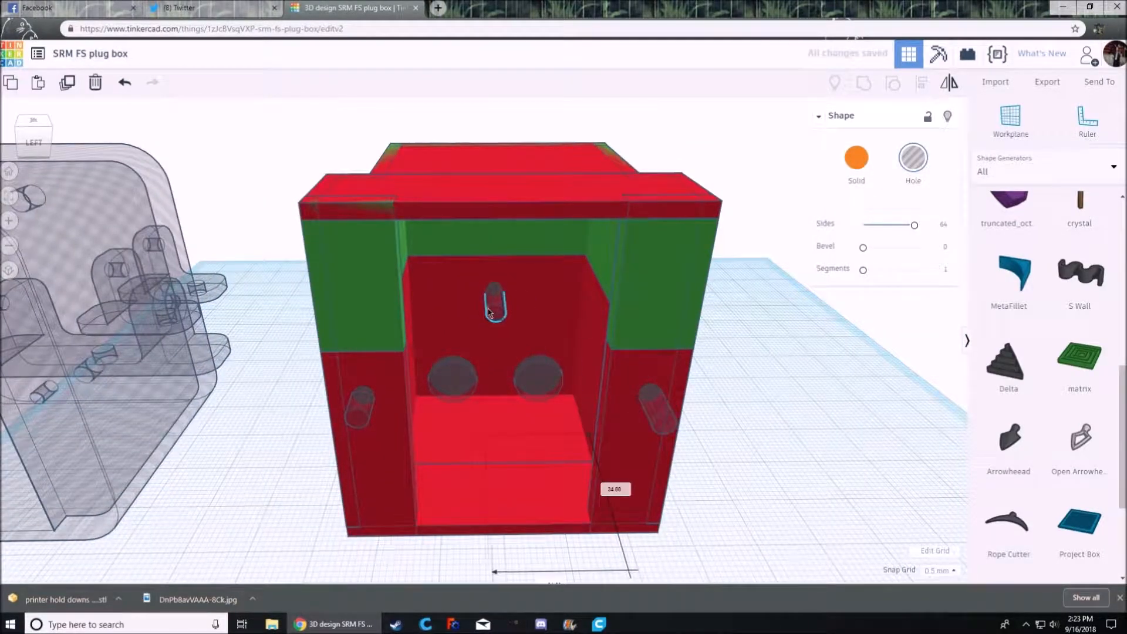
{"action": "right_click_drag", "start_coordinate": [488, 311], "coordinate": [451, 359]}
{"action": "right_click_drag", "start_coordinate": [496, 381], "coordinate": [490, 364]}
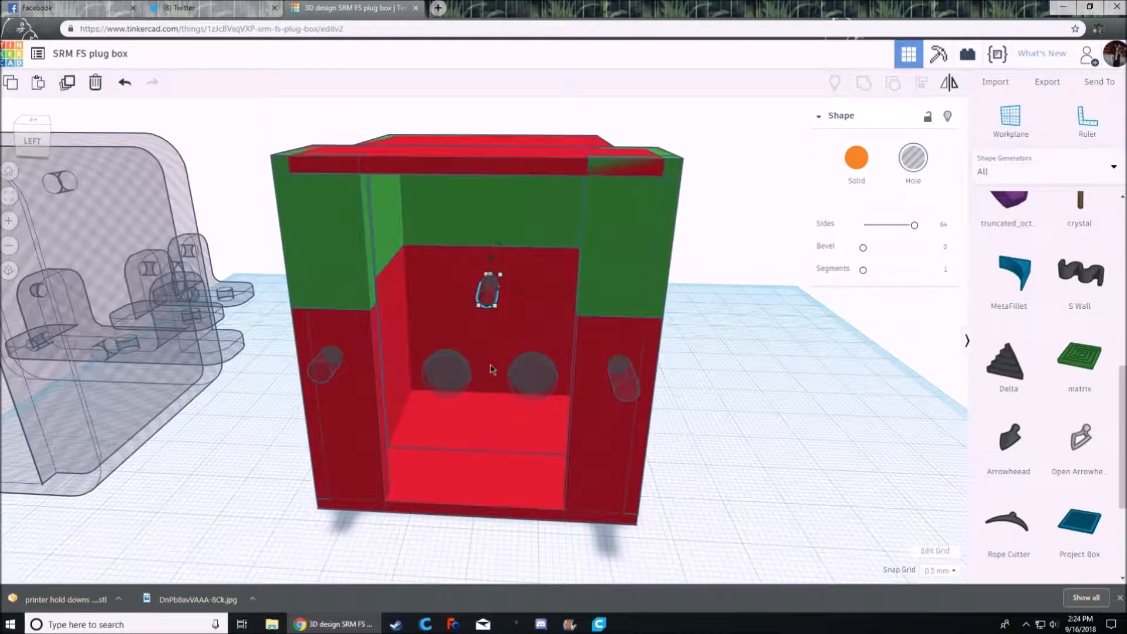
{"action": "right_click_drag", "start_coordinate": [728, 345], "coordinate": [762, 284]}
- Duplicate one corner post's green panel and form the copy into a short, thin tab overlapping the red part below
{"action": "left_click", "coordinate": [762, 284]}
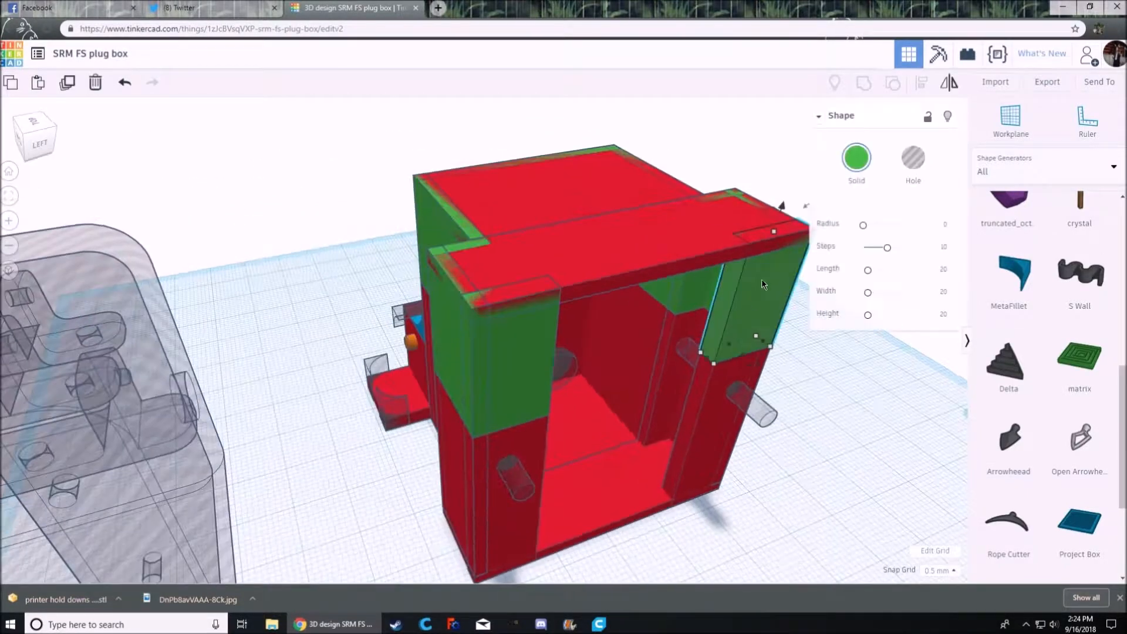
{"action": "left_click", "coordinate": [69, 89]}
{"action": "right_click_drag", "start_coordinate": [777, 549], "coordinate": [733, 555]}
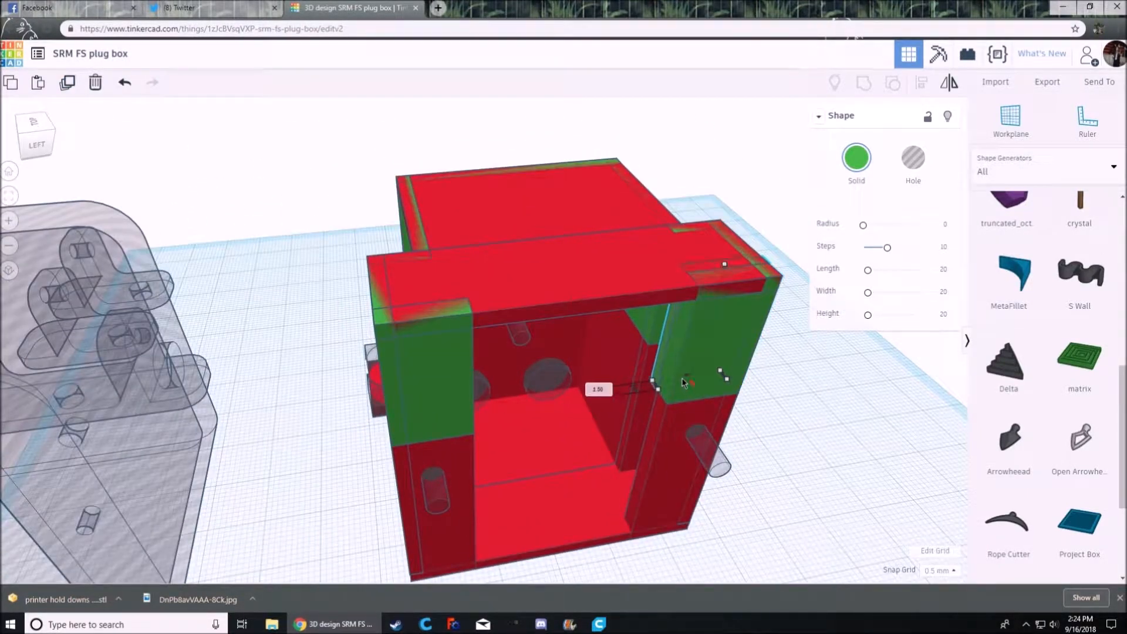
{"action": "right_click_drag", "start_coordinate": [725, 255], "coordinate": [762, 158]}
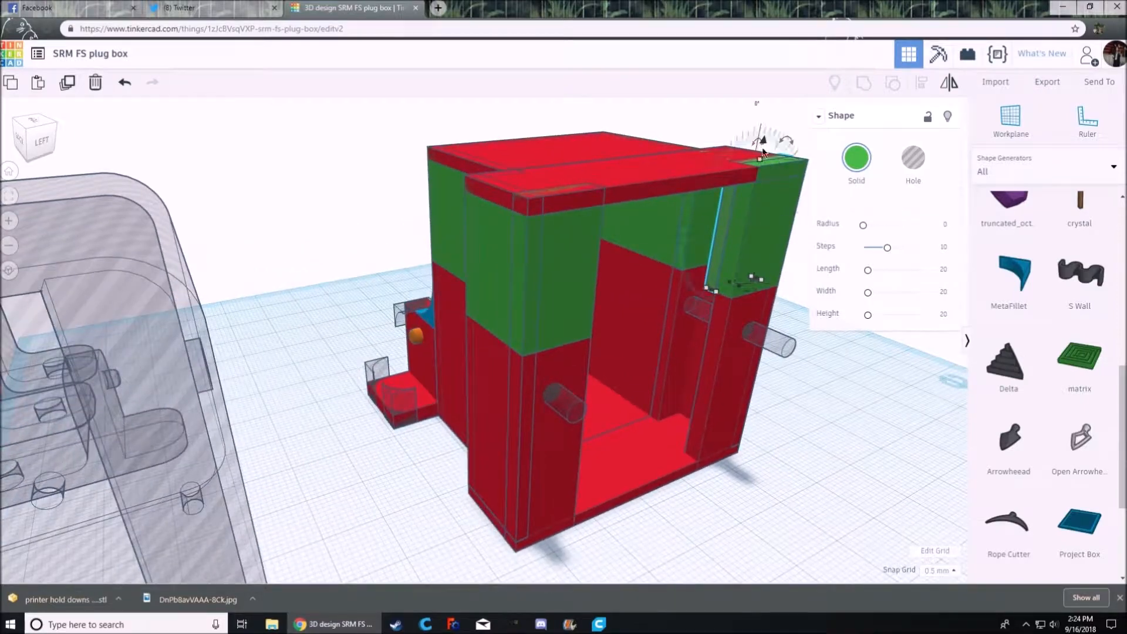
{"action": "right_click_drag", "start_coordinate": [752, 506], "coordinate": [660, 391]}
{"action": "scroll", "coordinate": [661, 199], "scroll_direction": "down", "scroll_amount": 6}
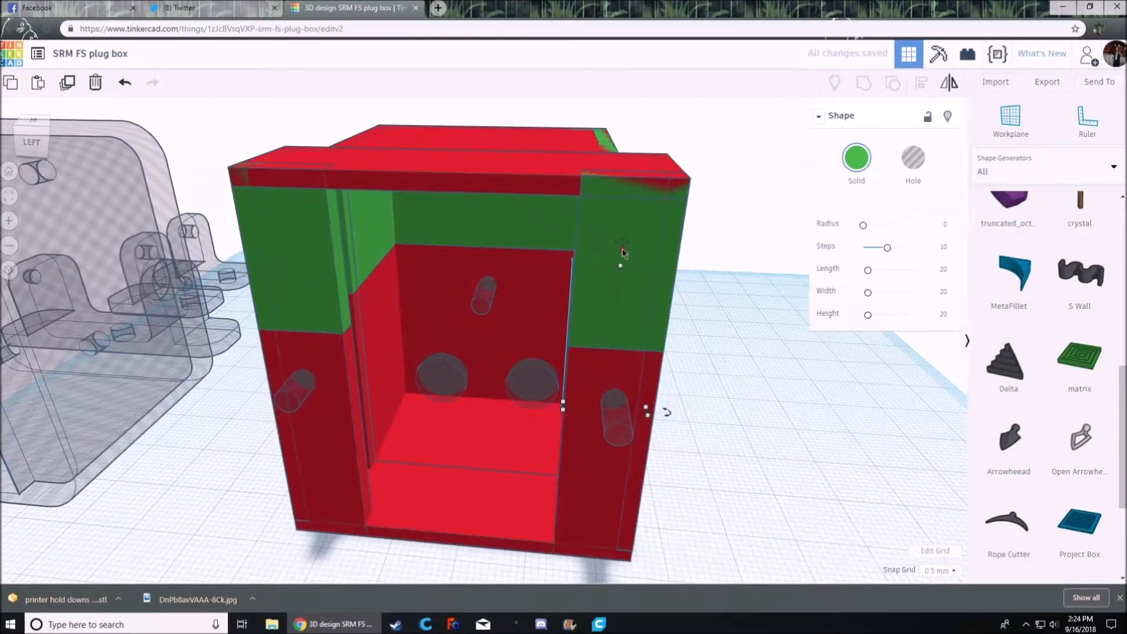
{"action": "right_click_drag", "start_coordinate": [623, 260], "coordinate": [634, 418]}
- Duplicate the thin green tab and place the copy at the matching spot on the opposite corner post
{"action": "left_click", "coordinate": [68, 83]}
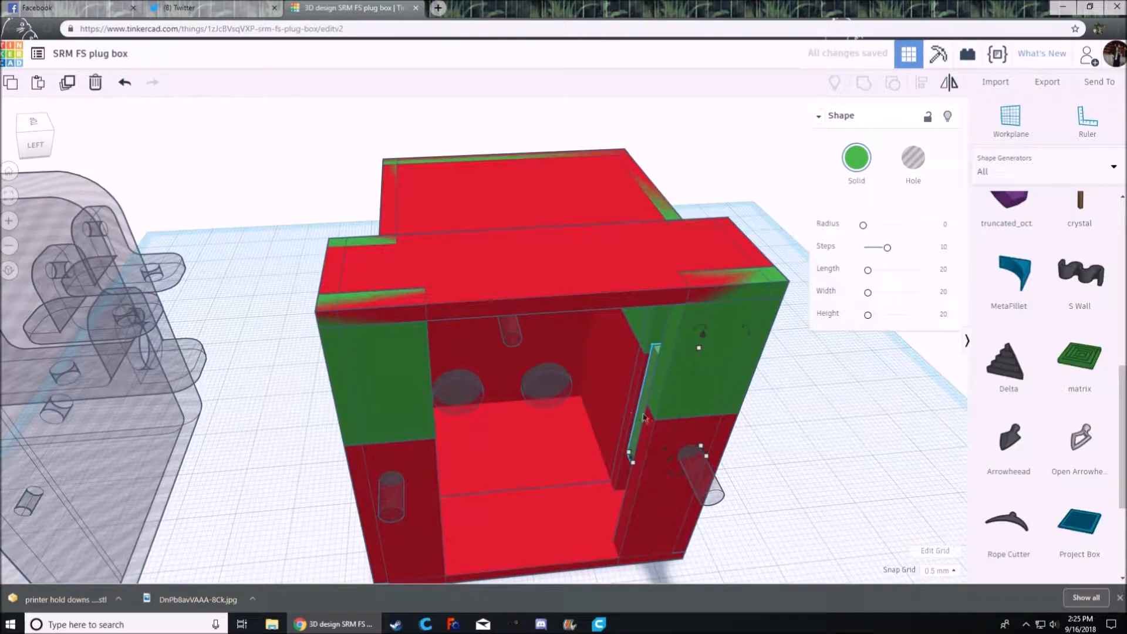
{"action": "right_click_drag", "start_coordinate": [351, 434], "coordinate": [246, 315]}
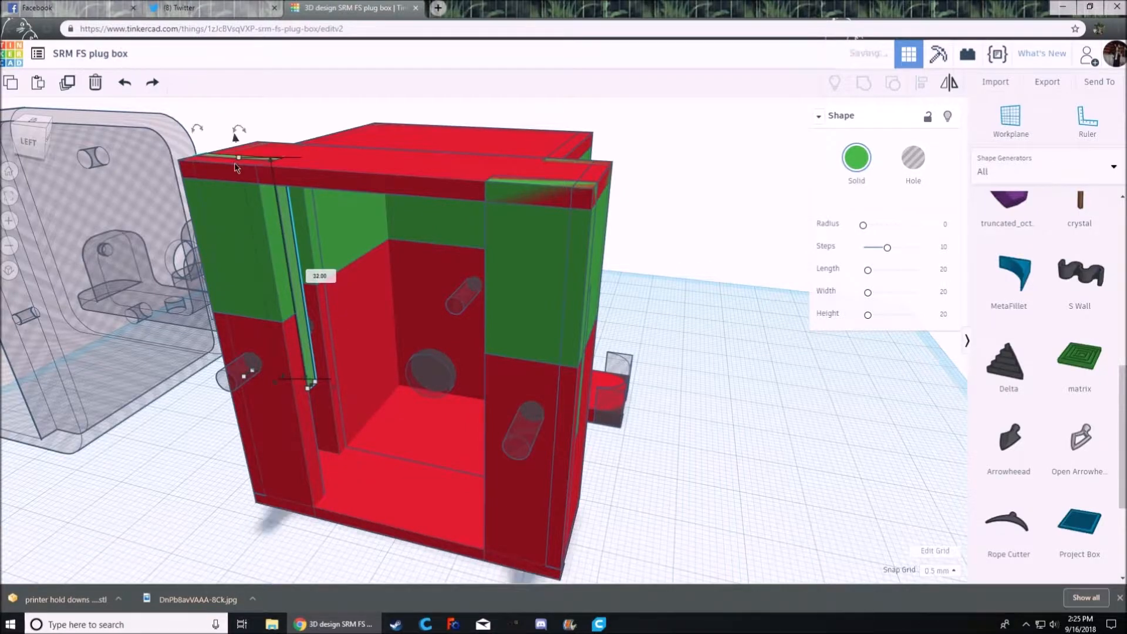
{"action": "right_click_drag", "start_coordinate": [236, 167], "coordinate": [688, 295]}
{"action": "right_click_drag", "start_coordinate": [726, 169], "coordinate": [682, 249]}
{"action": "scroll", "coordinate": [604, 370], "scroll_direction": "up", "scroll_amount": 3}
{"action": "scroll", "coordinate": [604, 370], "scroll_direction": "down", "scroll_amount": 2}
{"action": "right_click_drag", "start_coordinate": [604, 370], "coordinate": [753, 229]}
- Undo the last edit and set a green tab against the inner back wall over its pin hole
{"action": "left_click", "coordinate": [124, 88]}
{"action": "right_click_drag", "start_coordinate": [446, 293], "coordinate": [266, 297]}
{"action": "left_click_drag", "start_coordinate": [195, 217], "coordinate": [189, 252]}
{"action": "right_click_drag", "start_coordinate": [189, 251], "coordinate": [680, 399]}
{"action": "right_click_drag", "start_coordinate": [487, 294], "coordinate": [498, 316]}
{"action": "scroll", "coordinate": [498, 317], "scroll_direction": "up", "scroll_amount": 3}
{"action": "right_click_drag", "start_coordinate": [491, 265], "coordinate": [529, 317]}
{"action": "scroll", "coordinate": [589, 284], "scroll_direction": "down", "scroll_amount": 2}
- Add a wedge from the basic shapes, fit it above a green tab, and duplicate it for the other tabs
{"action": "left_click", "coordinate": [797, 454]}
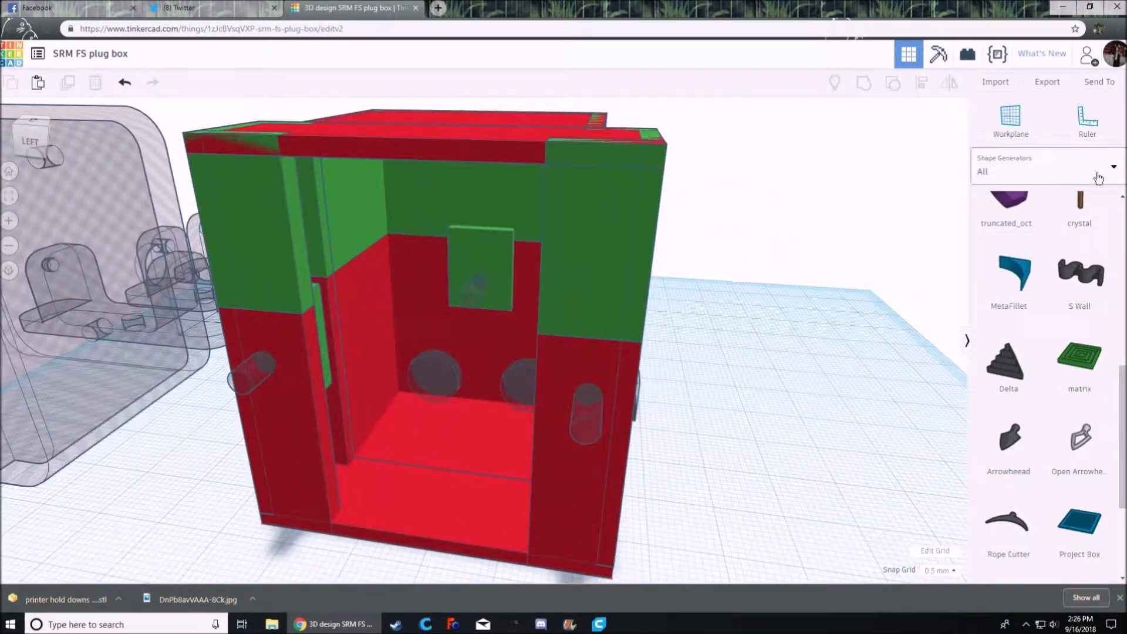
{"action": "left_click", "coordinate": [1033, 171]}
{"action": "left_click", "coordinate": [1024, 217]}
{"action": "left_click_drag", "start_coordinate": [1008, 376], "coordinate": [880, 352]}
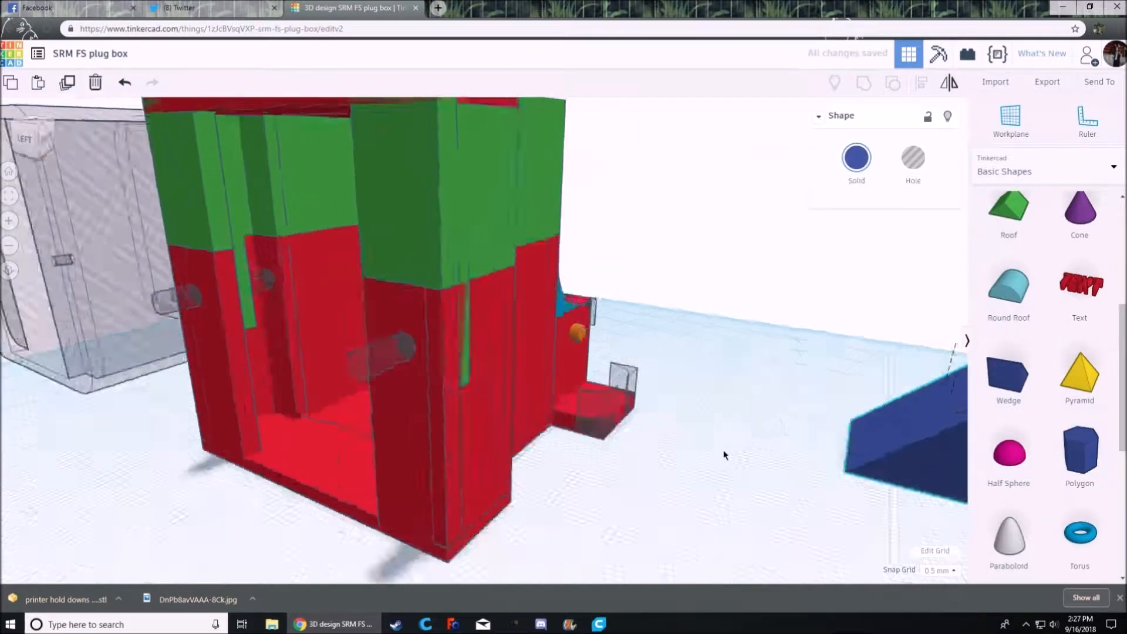
{"action": "scroll", "coordinate": [724, 455], "scroll_direction": "down", "scroll_amount": 5}
{"action": "left_click_drag", "start_coordinate": [693, 516], "coordinate": [522, 525]}
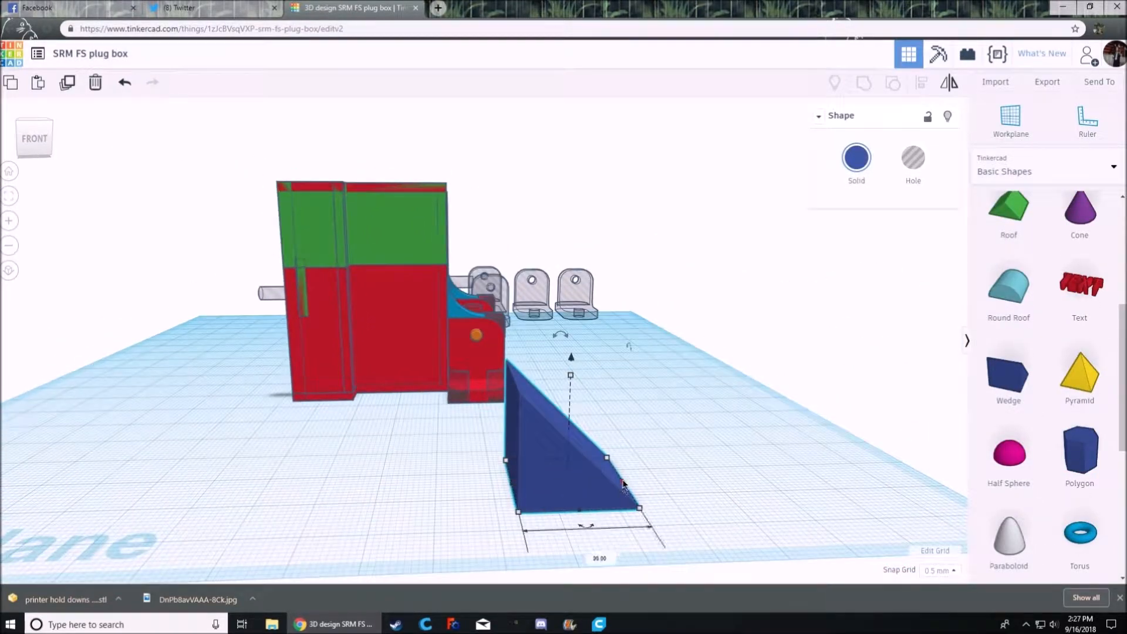
{"action": "left_click_drag", "start_coordinate": [622, 531], "coordinate": [537, 496]}
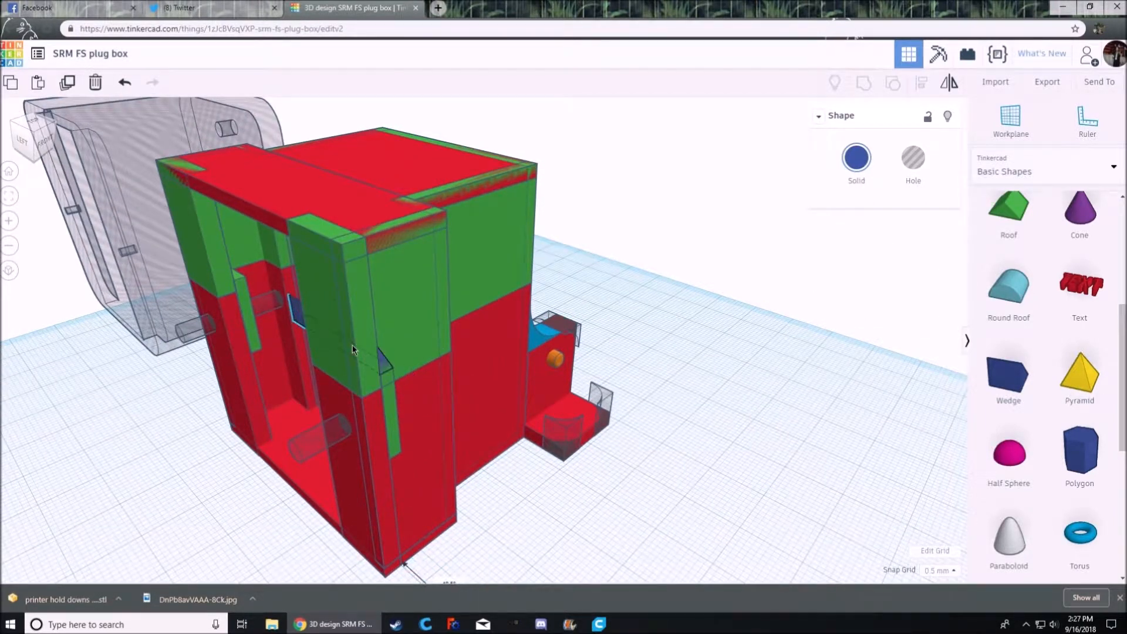
{"action": "left_click", "coordinate": [67, 82]}
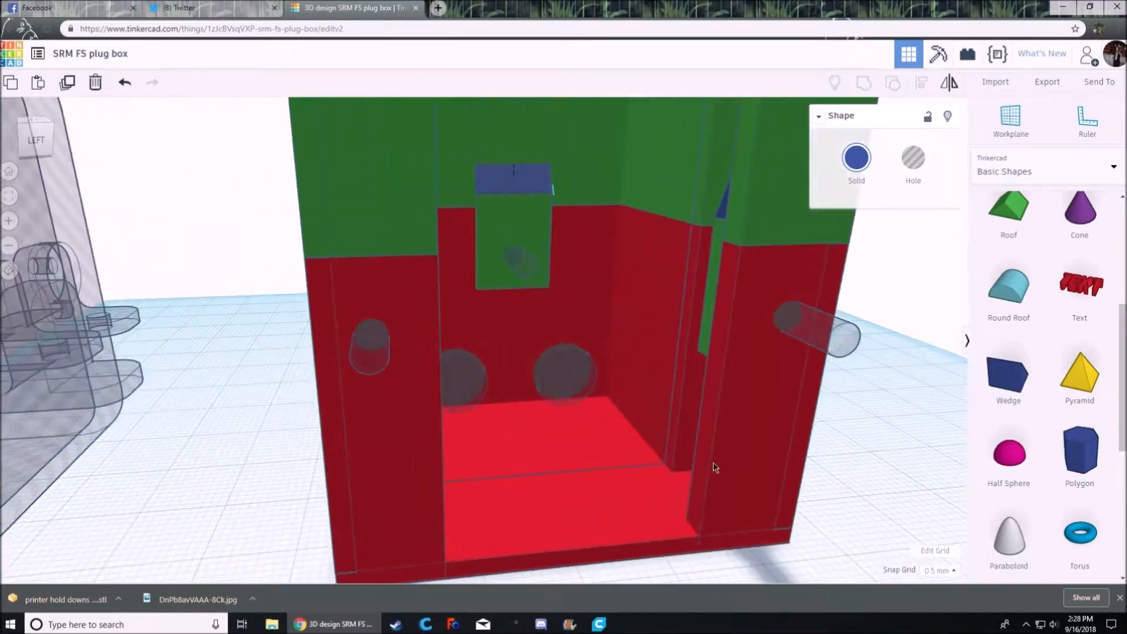
- Add a round roof, flip it upside down, thin it, and place it at the lower end of the back-wall tab
{"action": "left_click", "coordinate": [737, 470]}
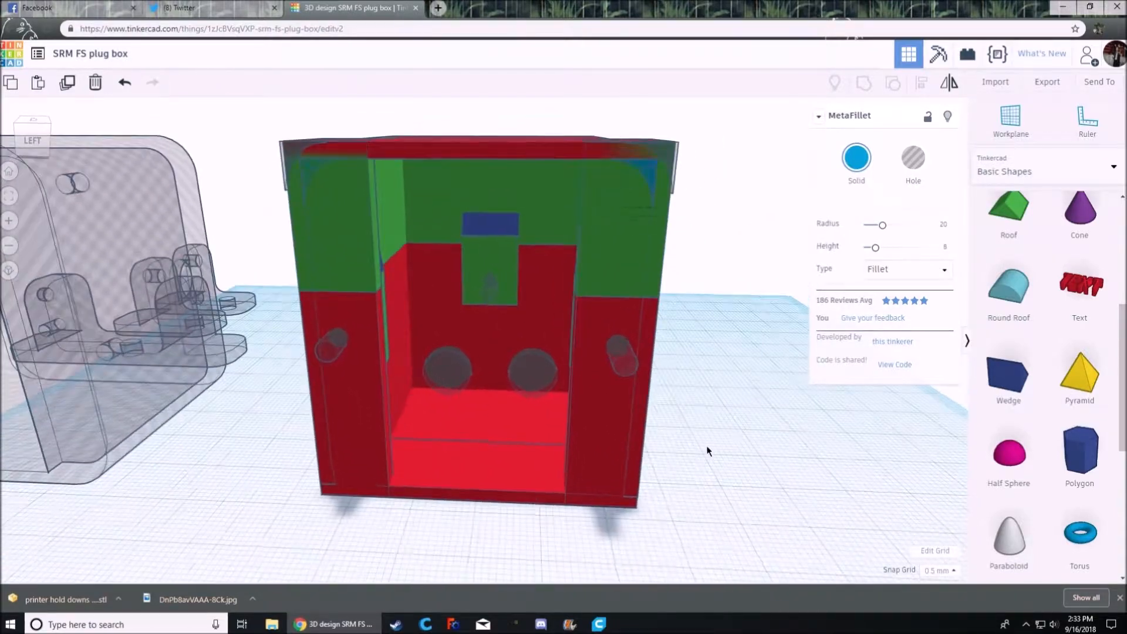
{"action": "scroll", "coordinate": [758, 428], "scroll_direction": "up", "scroll_amount": 6}
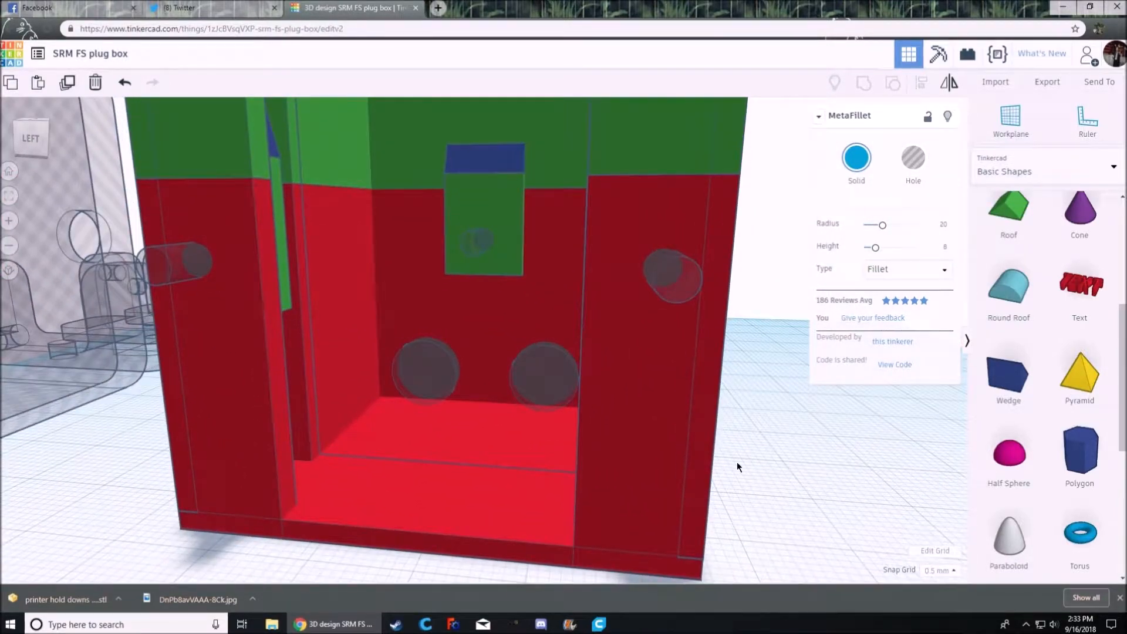
{"action": "left_click_drag", "start_coordinate": [1014, 291], "coordinate": [877, 461]}
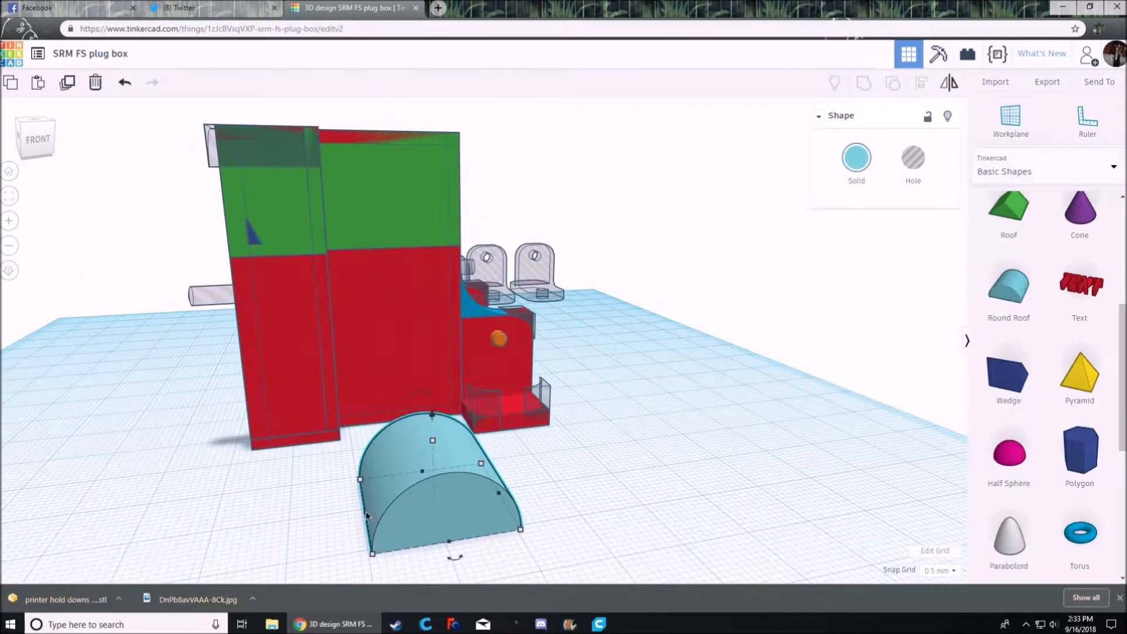
{"action": "left_click_drag", "start_coordinate": [365, 512], "coordinate": [430, 516]}
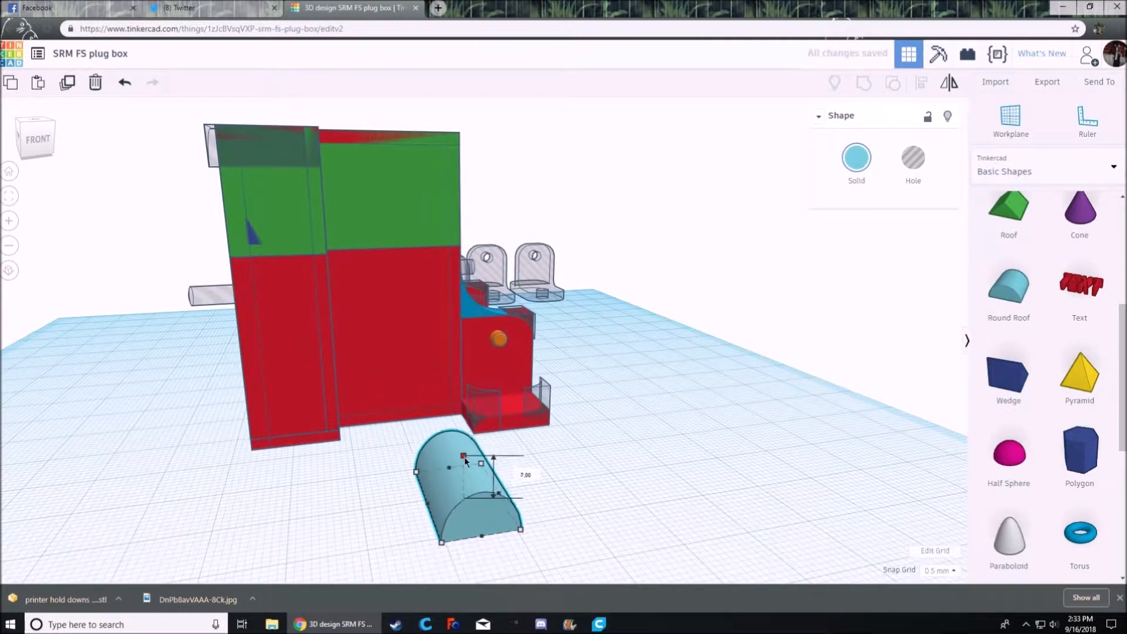
{"action": "left_click_drag", "start_coordinate": [496, 452], "coordinate": [410, 451]}
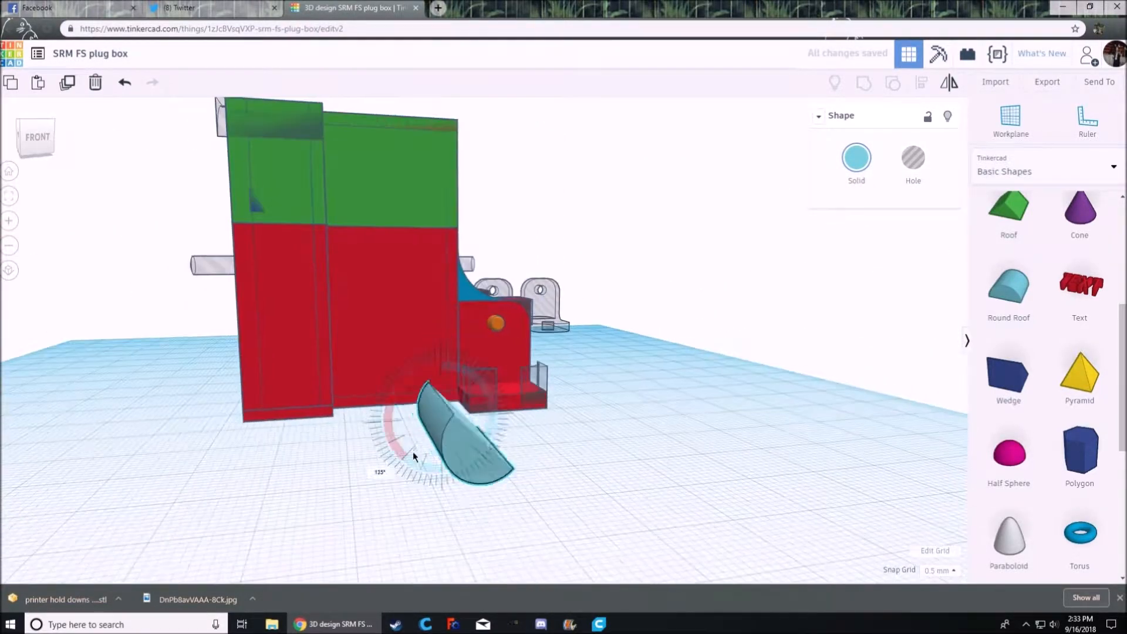
{"action": "left_click_drag", "start_coordinate": [454, 405], "coordinate": [464, 258]}
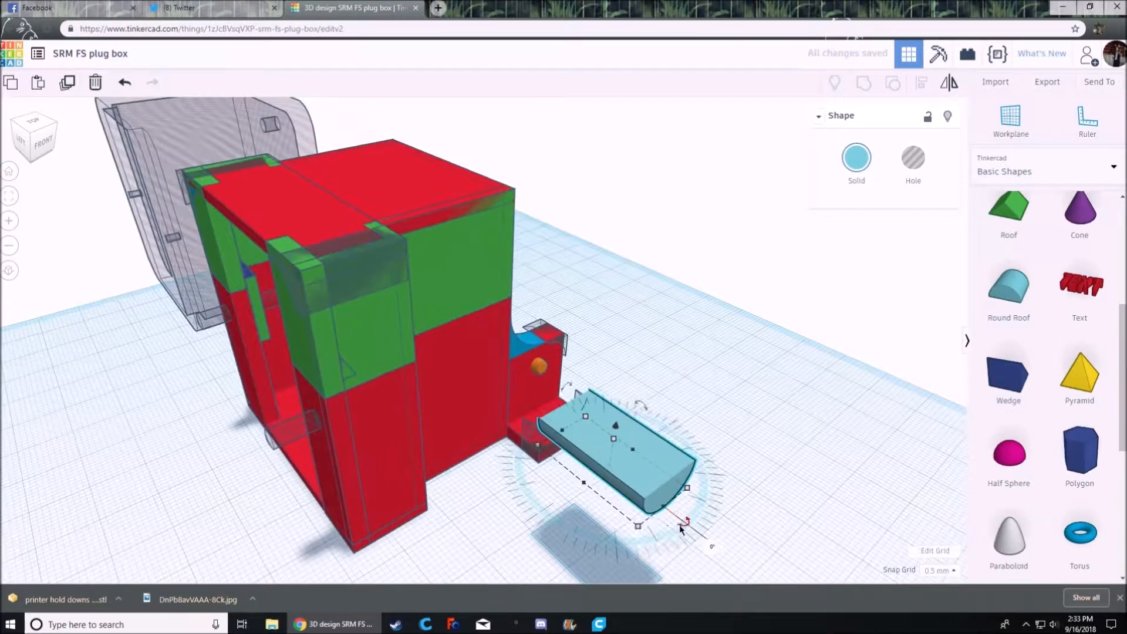
{"action": "left_click_drag", "start_coordinate": [555, 492], "coordinate": [647, 445]}
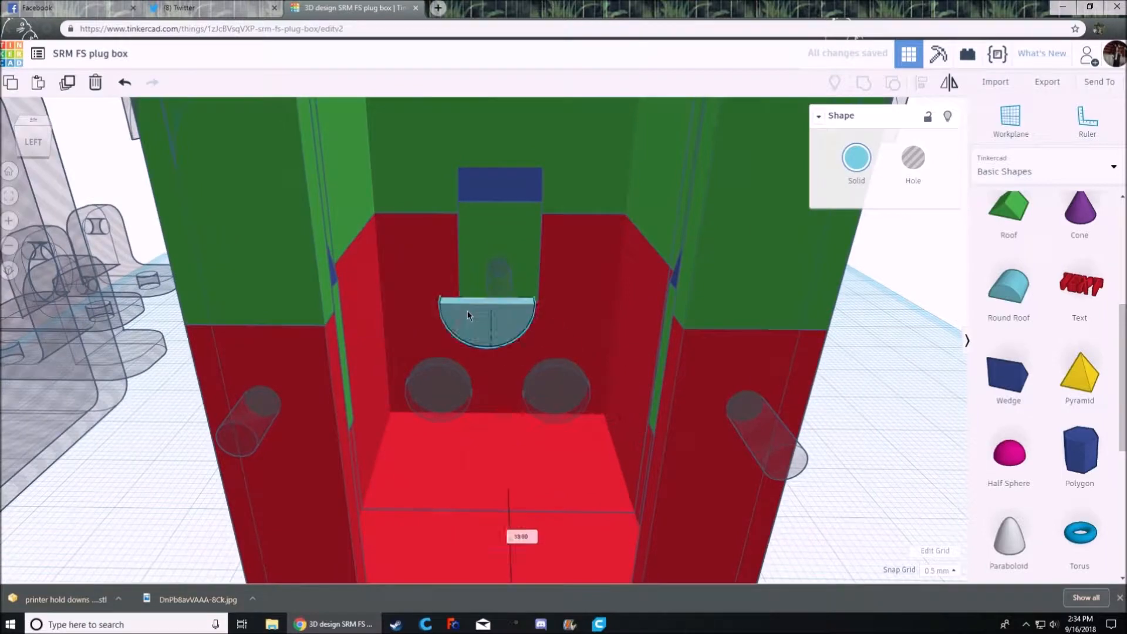
{"action": "left_click_drag", "start_coordinate": [468, 314], "coordinate": [485, 277]}
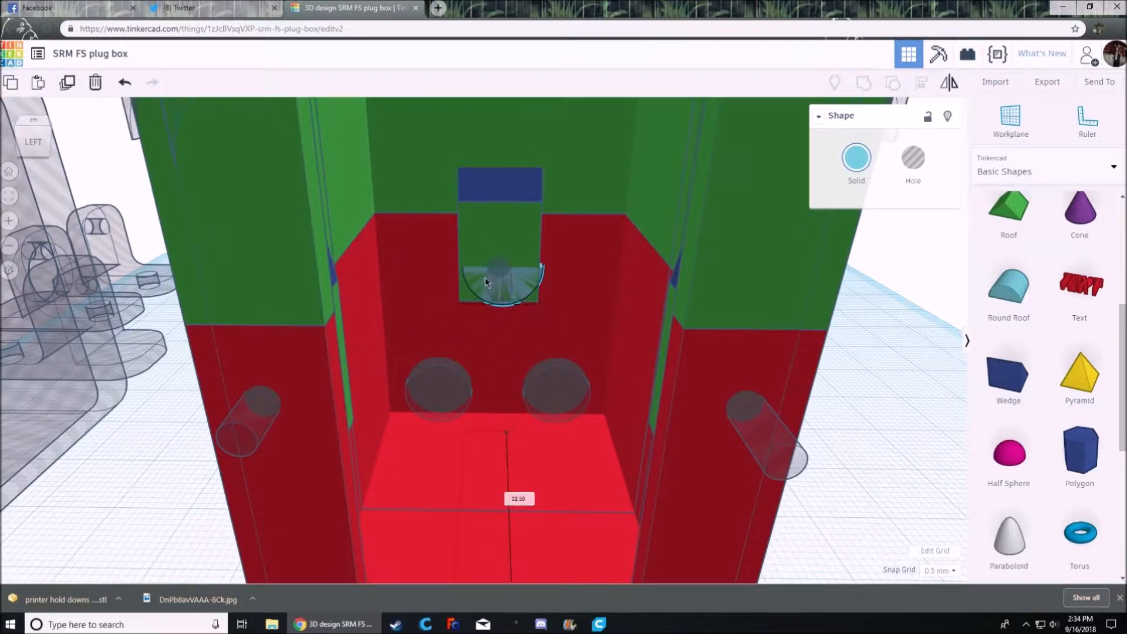
- Fit the round roof at 5.5 mm high and shorten the back-wall tab to end at its flat edge
{"action": "scroll", "coordinate": [493, 341], "scroll_direction": "up", "scroll_amount": 3}
{"action": "scroll", "coordinate": [538, 337], "scroll_direction": "down", "scroll_amount": 2}
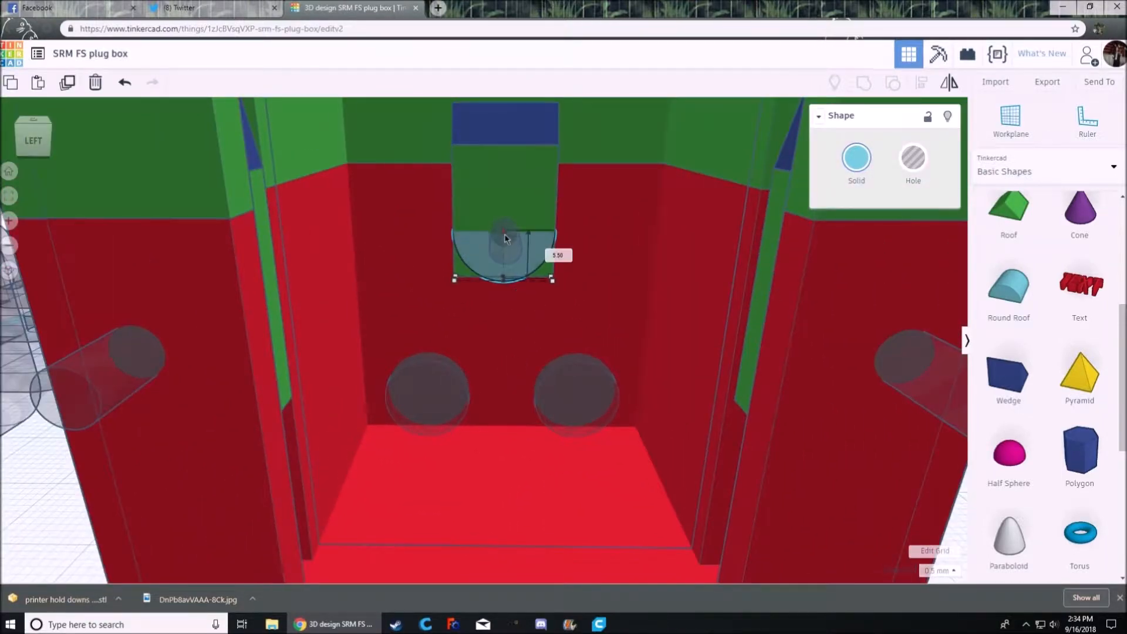
{"action": "mouse_move", "coordinate": [503, 274]}
{"action": "right_mouse_down"}
{"action": "mouse_move", "coordinate": [498, 246]}
{"action": "mouse_move", "coordinate": [511, 307]}
{"action": "mouse_move", "coordinate": [521, 276]}
{"action": "right_mouse_up"}
{"action": "left_click", "coordinate": [125, 82]}
{"action": "left_click", "coordinate": [506, 164]}
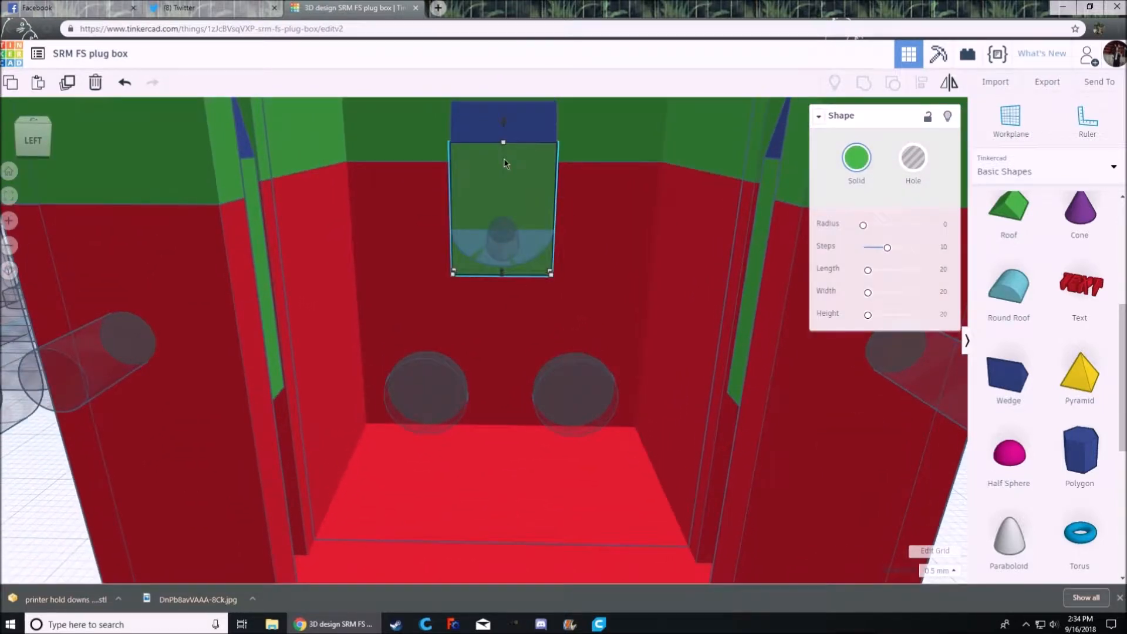
{"action": "right_click_drag", "start_coordinate": [497, 99], "coordinate": [488, 239]}
{"action": "scroll", "coordinate": [540, 314], "scroll_direction": "down", "scroll_amount": 3}
{"action": "right_click_drag", "start_coordinate": [540, 314], "coordinate": [513, 322]}
- Raise the corner-post tabs and shorten the first one to 9 mm to make room for rounded ends
{"action": "right_click_drag", "start_coordinate": [333, 288], "coordinate": [403, 200]}
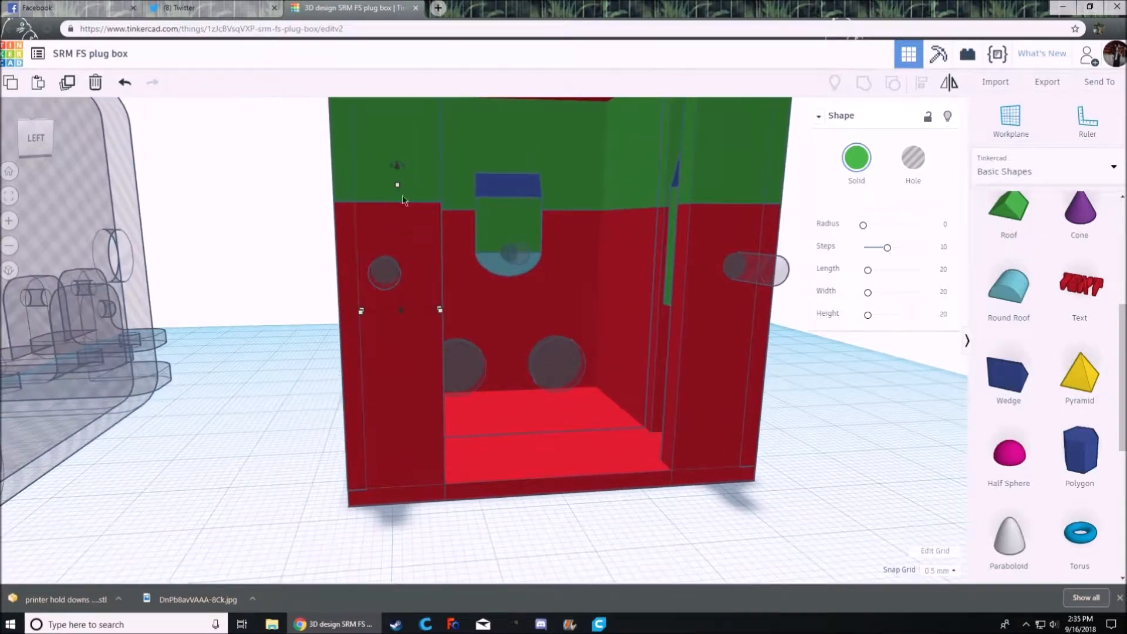
{"action": "left_click_drag", "start_coordinate": [397, 150], "coordinate": [398, 117]}
{"action": "right_click_drag", "start_coordinate": [398, 282], "coordinate": [393, 266]}
{"action": "left_click_drag", "start_coordinate": [399, 110], "coordinate": [400, 118]}
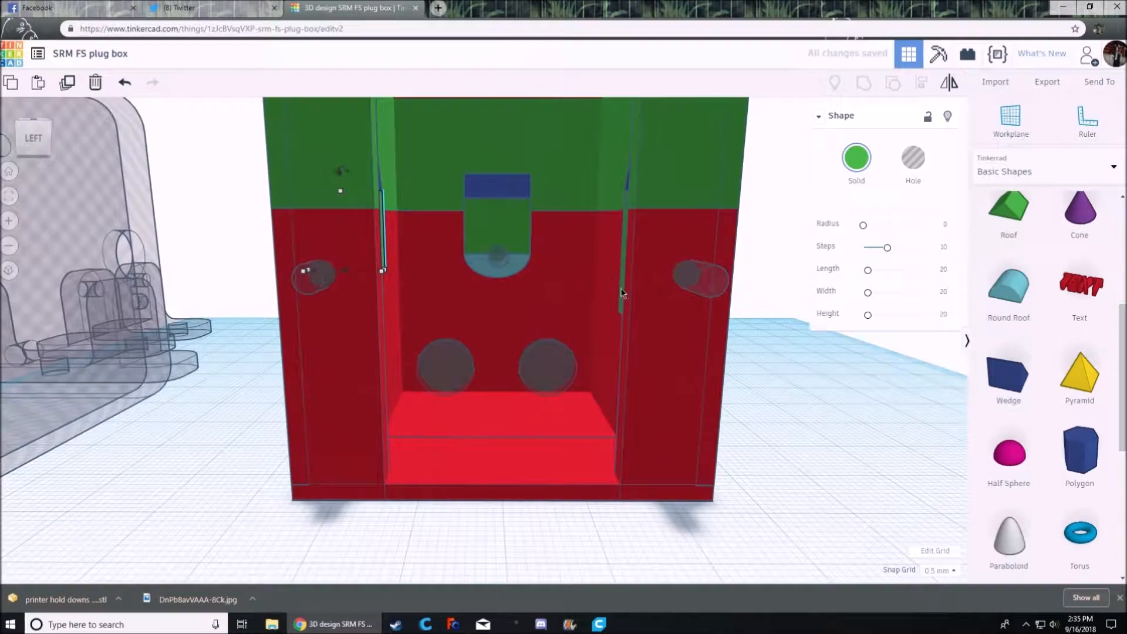
{"action": "left_click", "coordinate": [616, 193]}
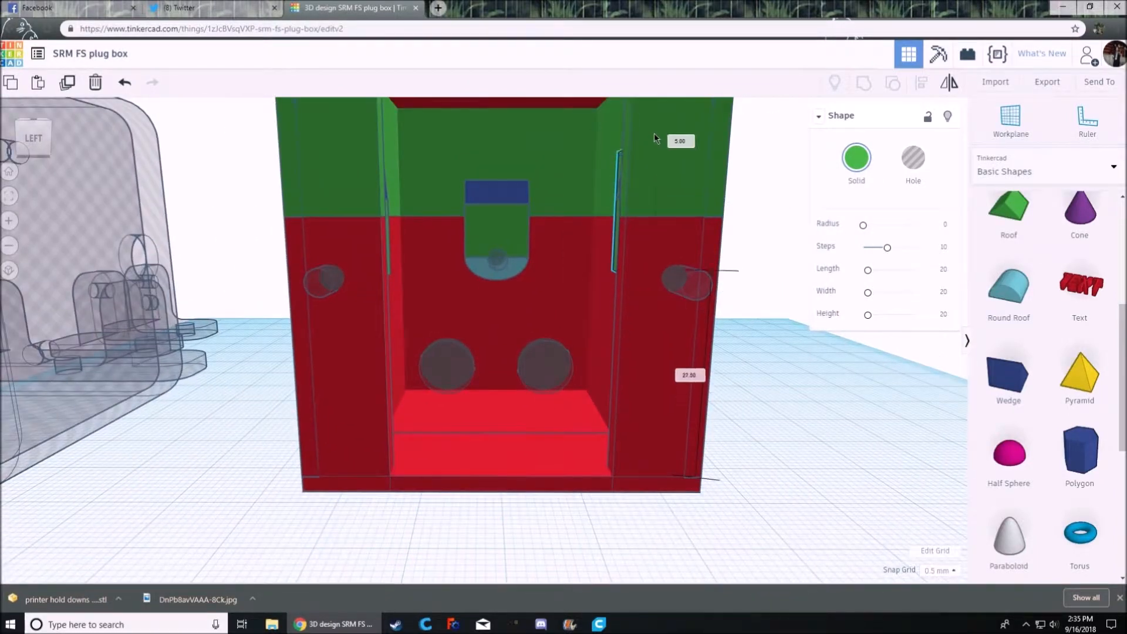
- Duplicate the rounded end piece and place copies below the tabs on both corner posts
{"action": "right_click_drag", "start_coordinate": [663, 200], "coordinate": [495, 299]}
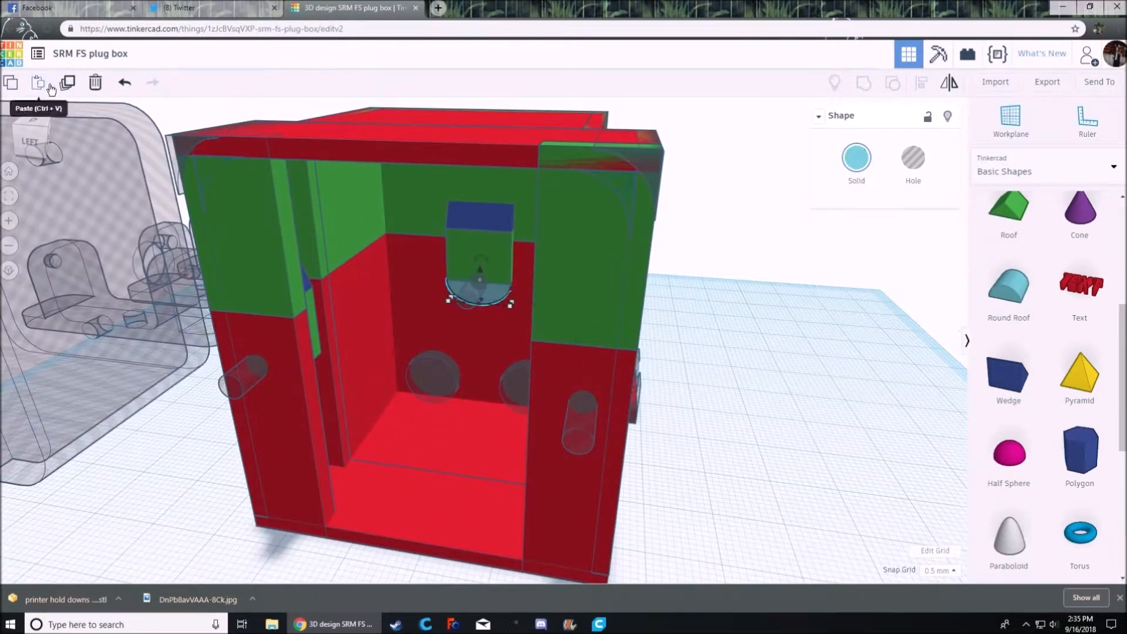
{"action": "left_click", "coordinate": [308, 366]}
{"action": "right_click_drag", "start_coordinate": [298, 369], "coordinate": [462, 302]}
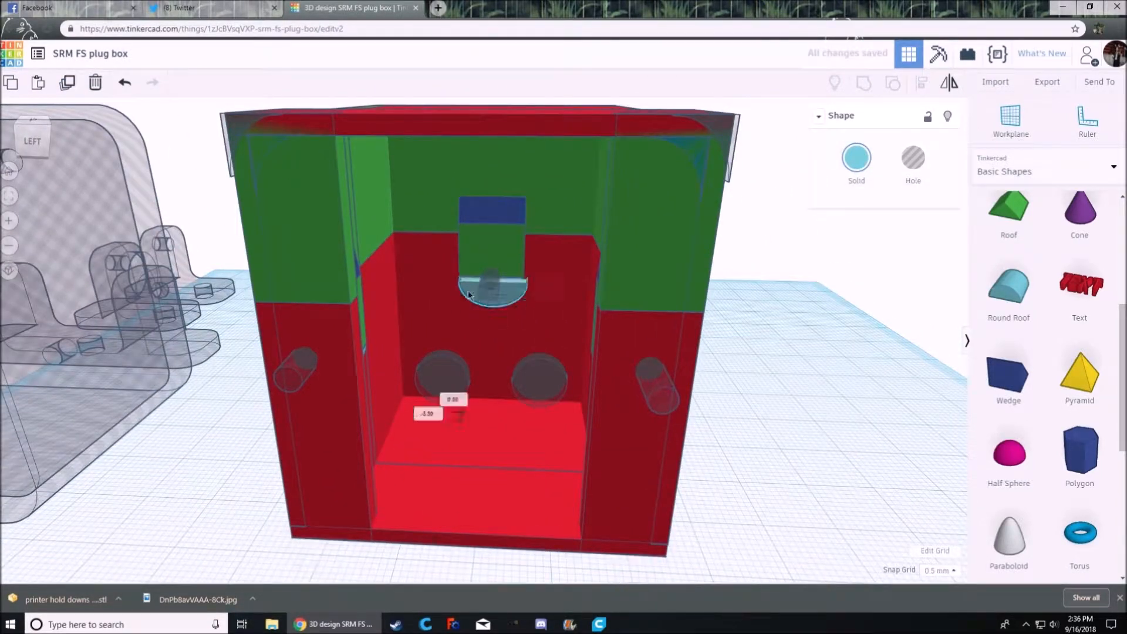
{"action": "right_click_drag", "start_coordinate": [600, 370], "coordinate": [911, 456]}
{"action": "right_click_drag", "start_coordinate": [825, 440], "coordinate": [634, 406]}
{"action": "scroll", "coordinate": [626, 480], "scroll_direction": "down", "scroll_amount": 5}
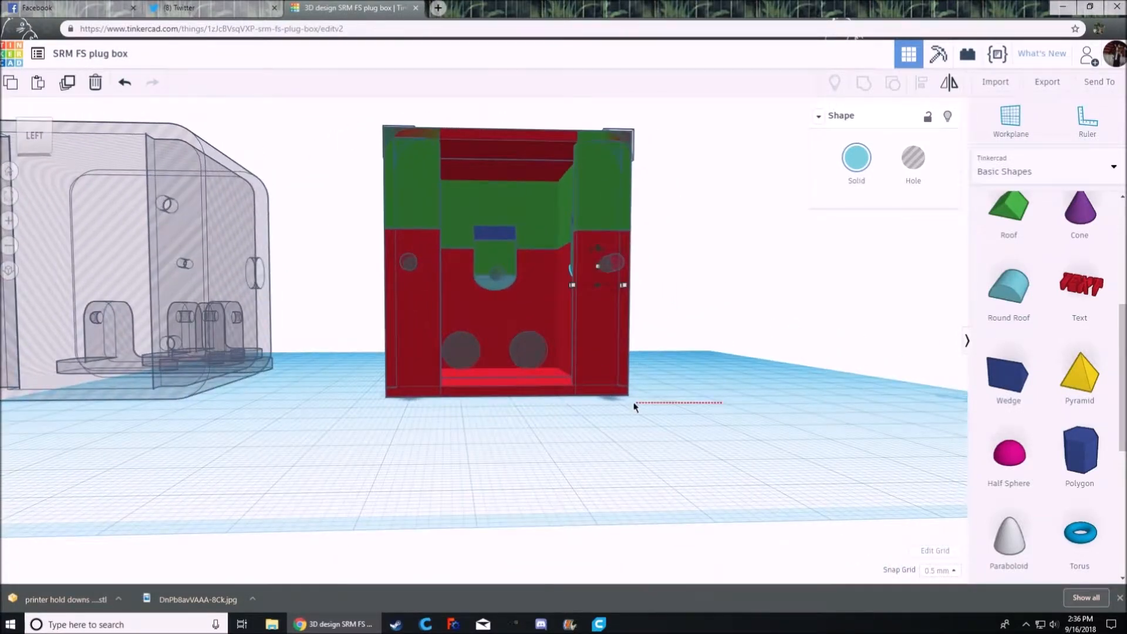
- Select the shapes forming the red lower part of the box and turn them into holes
{"action": "left_click_drag", "start_coordinate": [333, 295], "coordinate": [332, 294]}
{"action": "right_click_drag", "start_coordinate": [333, 294], "coordinate": [531, 419]}
{"action": "left_click", "coordinate": [912, 157]}
- Select all the plug box shapes and export them as an STL file
{"action": "right_click_drag", "start_coordinate": [810, 276], "coordinate": [642, 520]}
{"action": "left_click_drag", "start_coordinate": [641, 520], "coordinate": [396, 277]}
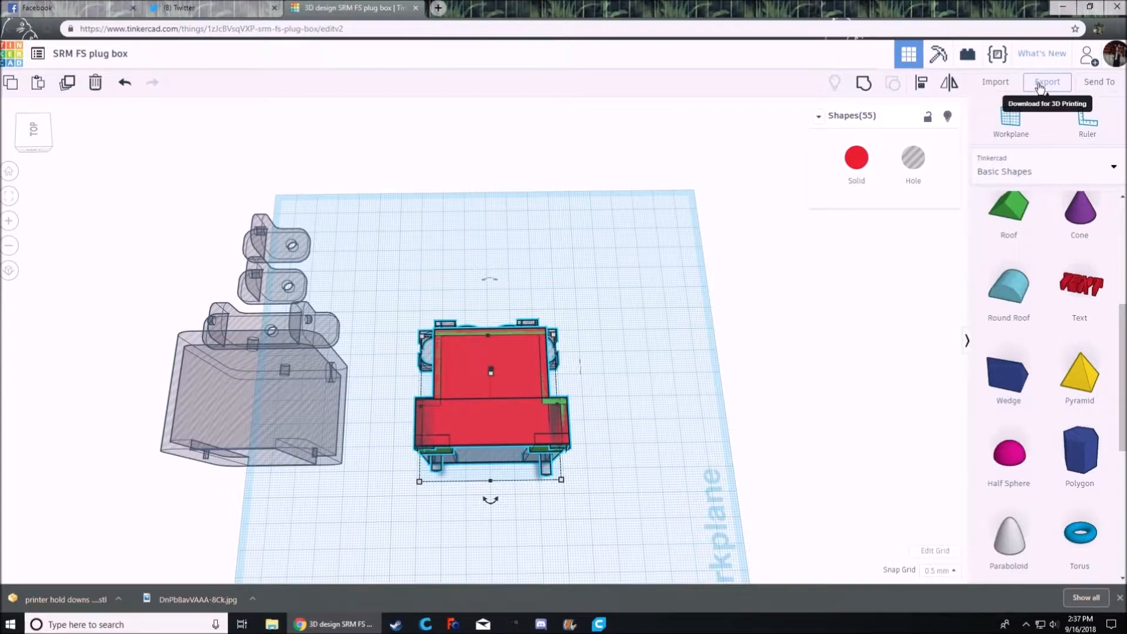
{"action": "left_click", "coordinate": [1039, 85]}
{"action": "left_click", "coordinate": [621, 304]}
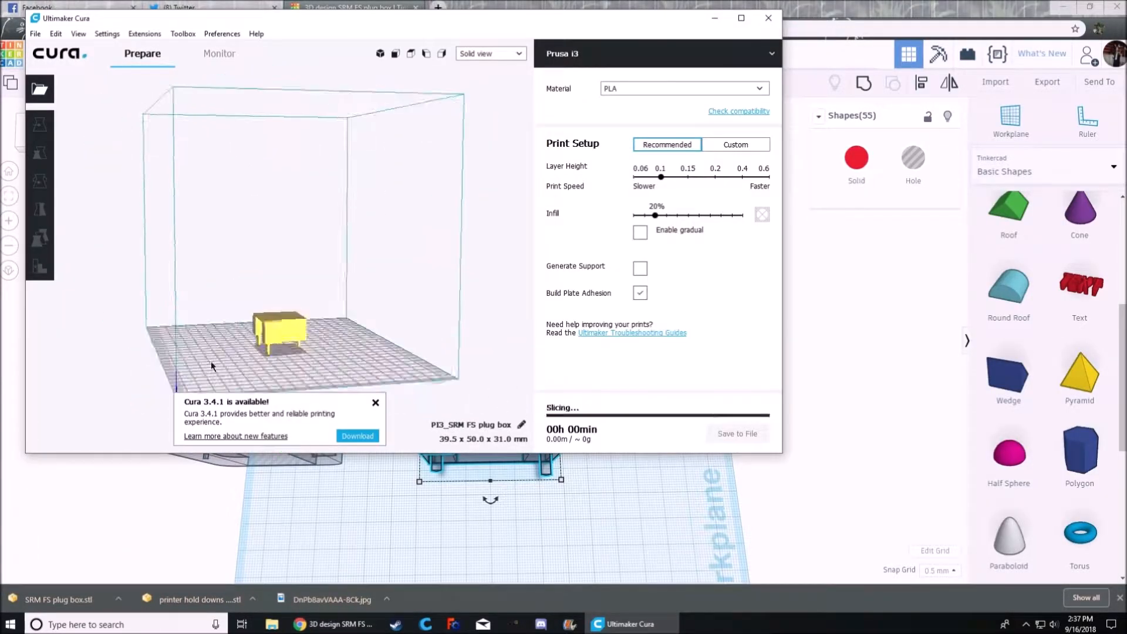
- Examine the exported upper part from several sides in Ultimaker Cura, then close Cura
{"action": "right_click_drag", "start_coordinate": [352, 373], "coordinate": [446, 423]}
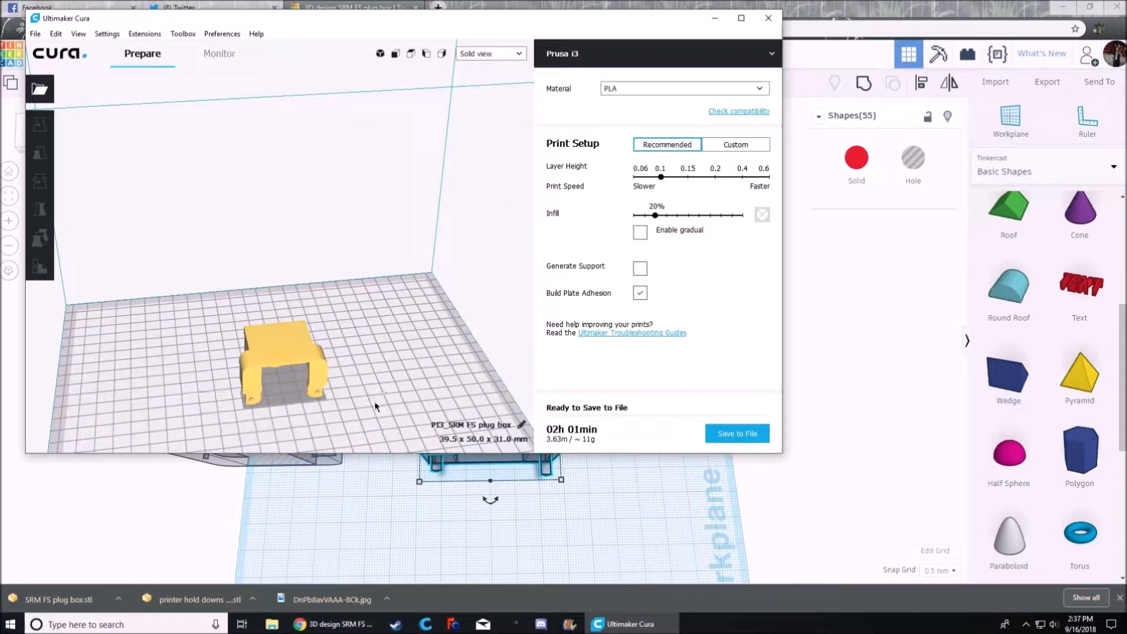
{"action": "left_click", "coordinate": [399, 369]}
{"action": "right_click_drag", "start_coordinate": [406, 366], "coordinate": [212, 404]}
{"action": "scroll", "coordinate": [243, 307], "scroll_direction": "up", "scroll_amount": 6}
{"action": "right_click_drag", "start_coordinate": [264, 341], "coordinate": [465, 241]}
{"action": "left_click", "coordinate": [767, 18]}
- Select the hole shapes of the box's lower part and turn them back into solids
{"action": "right_click_drag", "start_coordinate": [644, 435], "coordinate": [629, 374]}
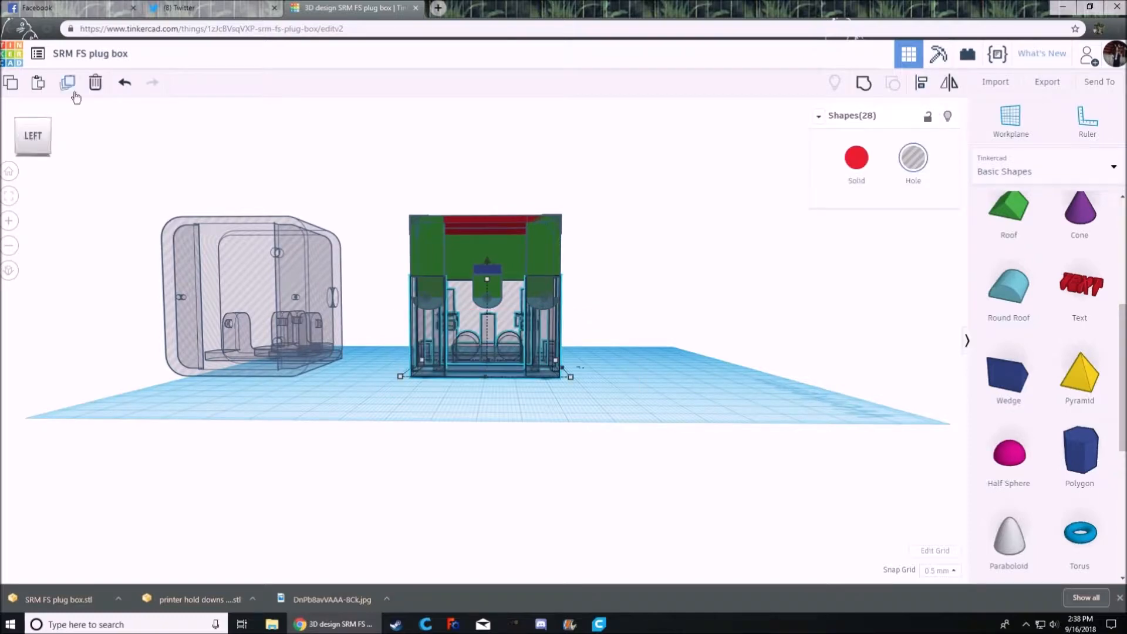
{"action": "left_click", "coordinate": [856, 157]}
{"action": "right_click_drag", "start_coordinate": [703, 323], "coordinate": [323, 446]}
{"action": "scroll", "coordinate": [686, 470], "scroll_direction": "up", "scroll_amount": 5}
- Turn the green tabs and their rounded ends on the corner posts and back wall into holes
{"action": "left_click", "coordinate": [227, 419]}
{"action": "right_click_drag", "start_coordinate": [226, 419], "coordinate": [276, 451]}
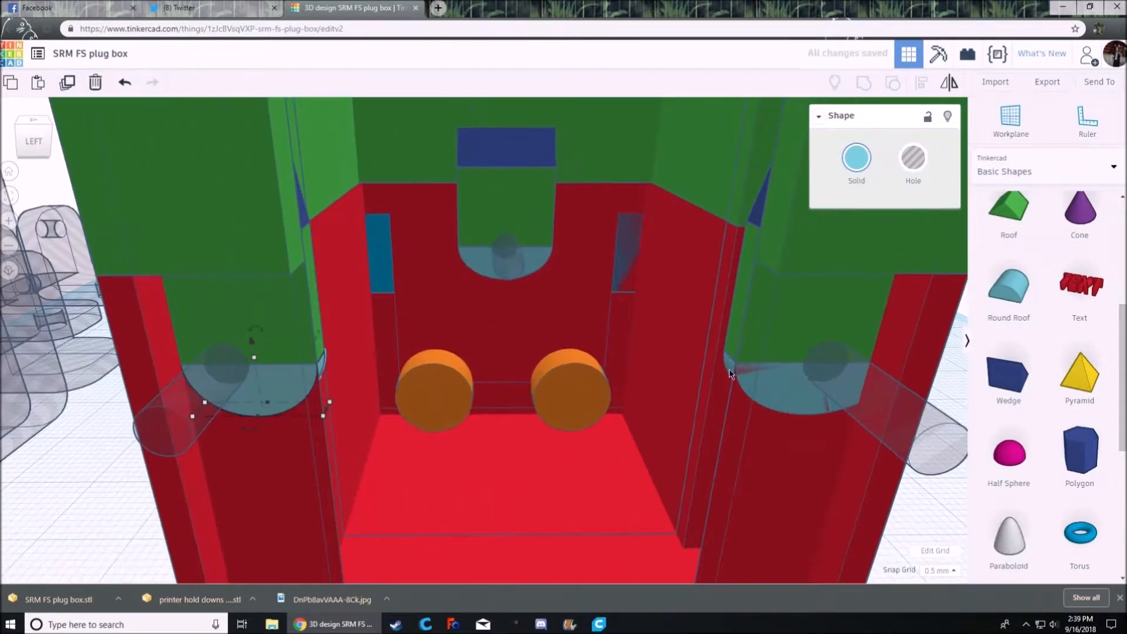
{"action": "left_click", "coordinate": [913, 157]}
{"action": "right_click_drag", "start_coordinate": [376, 405], "coordinate": [234, 421]}
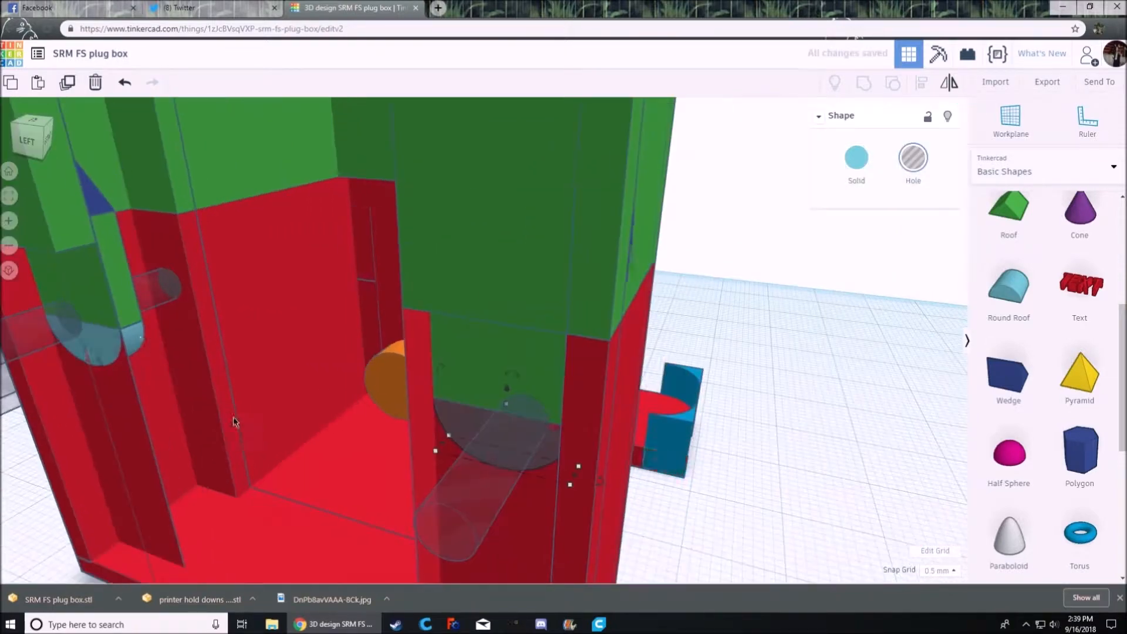
{"action": "left_click", "coordinate": [907, 161]}
{"action": "right_click_drag", "start_coordinate": [411, 358], "coordinate": [505, 352]}
{"action": "left_click", "coordinate": [519, 217]}
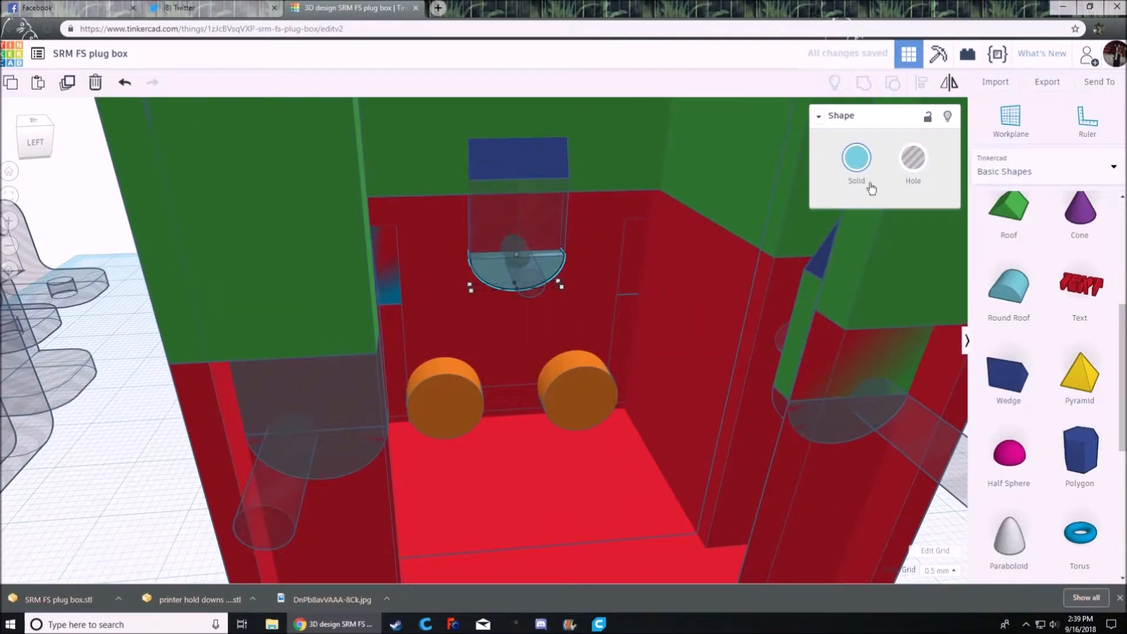
{"action": "left_click", "coordinate": [914, 158]}
{"action": "scroll", "coordinate": [737, 308], "scroll_direction": "down", "scroll_amount": 10}
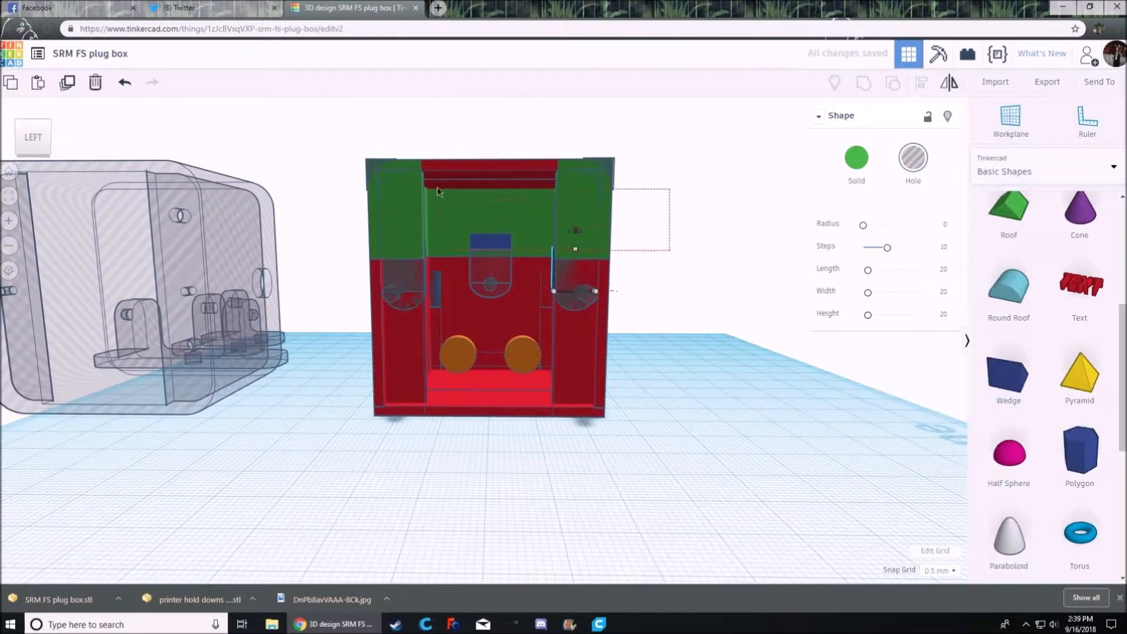
- Turn the remaining green tab shape and the blue rounding fillets on the lower part's brackets and mounting ears into holes
{"action": "left_click", "coordinate": [914, 157]}
{"action": "right_click_drag", "start_coordinate": [697, 427], "coordinate": [409, 471]}
{"action": "scroll", "coordinate": [446, 479], "scroll_direction": "up", "scroll_amount": 5}
{"action": "left_click", "coordinate": [517, 331]}
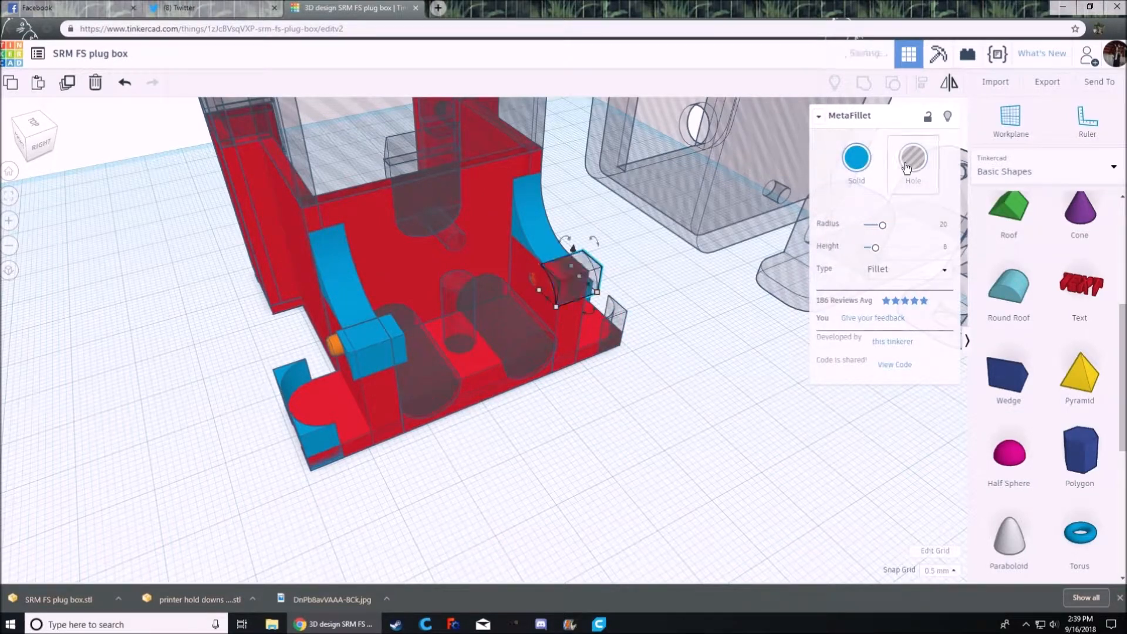
{"action": "left_click", "coordinate": [907, 163]}
{"action": "right_click_drag", "start_coordinate": [528, 446], "coordinate": [434, 446]}
{"action": "left_click", "coordinate": [623, 321]}
{"action": "left_click", "coordinate": [932, 164]}
{"action": "right_click_drag", "start_coordinate": [258, 464], "coordinate": [395, 469]}
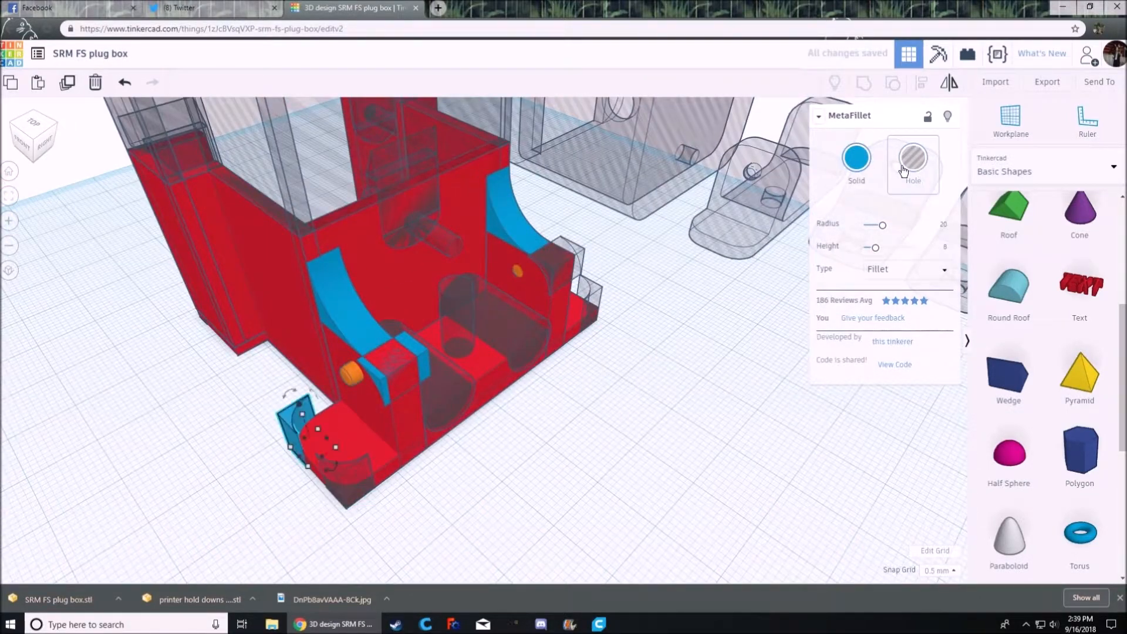
{"action": "left_click", "coordinate": [913, 158]}
- Select all shapes of the red lower part and its overlapping holes, and export them as an STL file
{"action": "scroll", "coordinate": [505, 375], "scroll_direction": "down", "scroll_amount": 4}
{"action": "right_click_drag", "start_coordinate": [239, 446], "coordinate": [693, 503]}
{"action": "scroll", "coordinate": [492, 532], "scroll_direction": "down", "scroll_amount": 2}
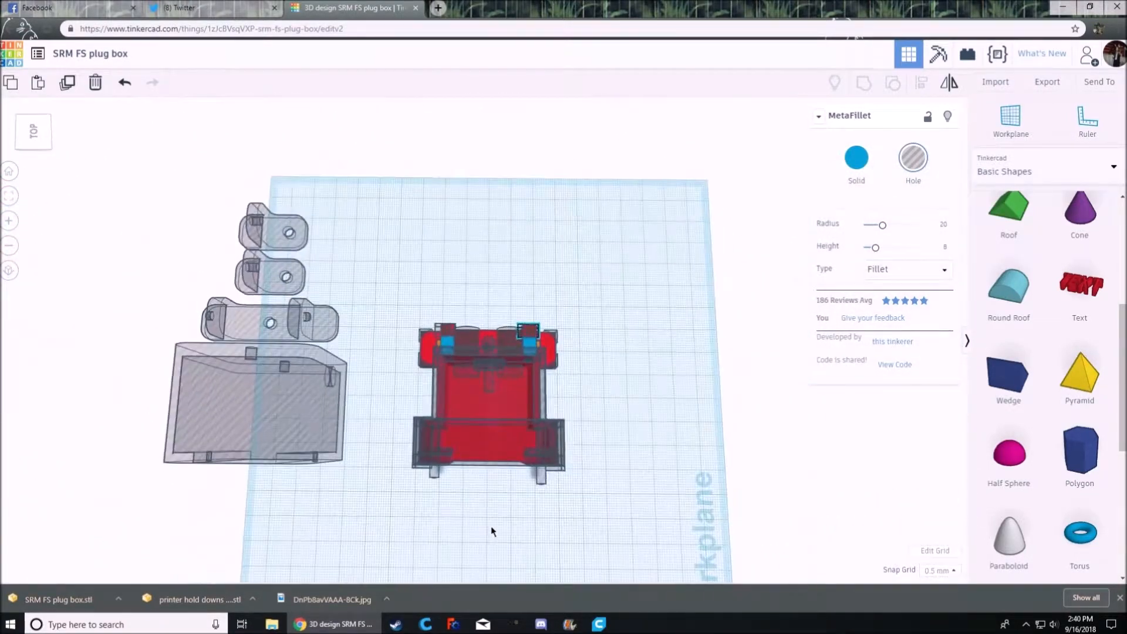
{"action": "left_click", "coordinate": [1038, 84]}
{"action": "left_click", "coordinate": [609, 322]}
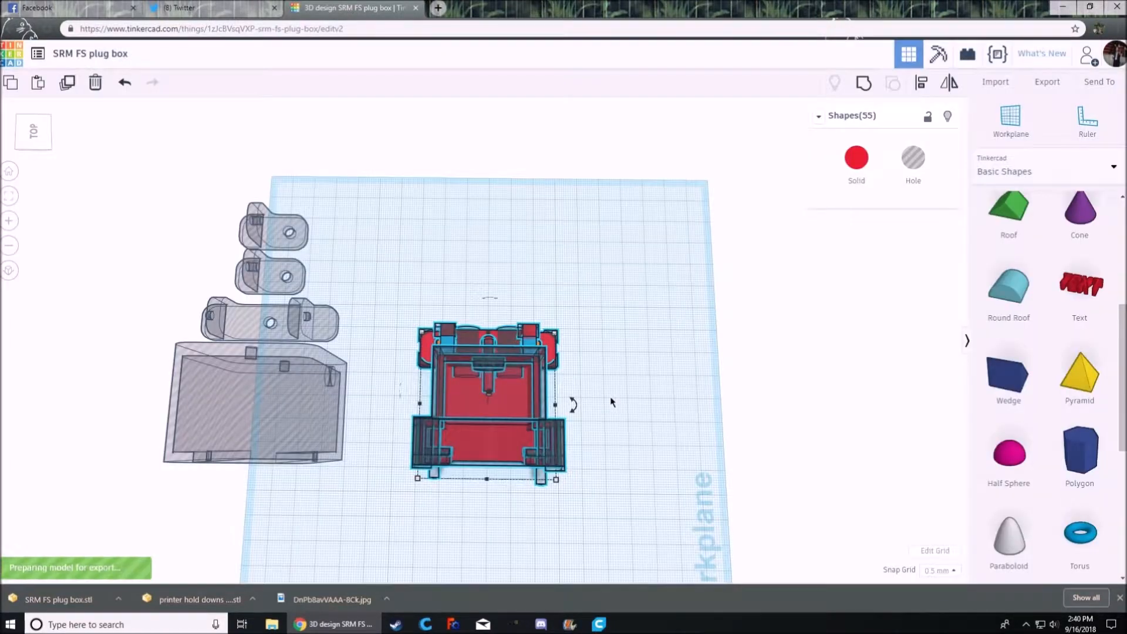
- Open the exported SRM FS plug box (1).stl in Ultimaker Cura, maximize the window and examine the lower part
{"action": "left_click", "coordinate": [63, 600]}
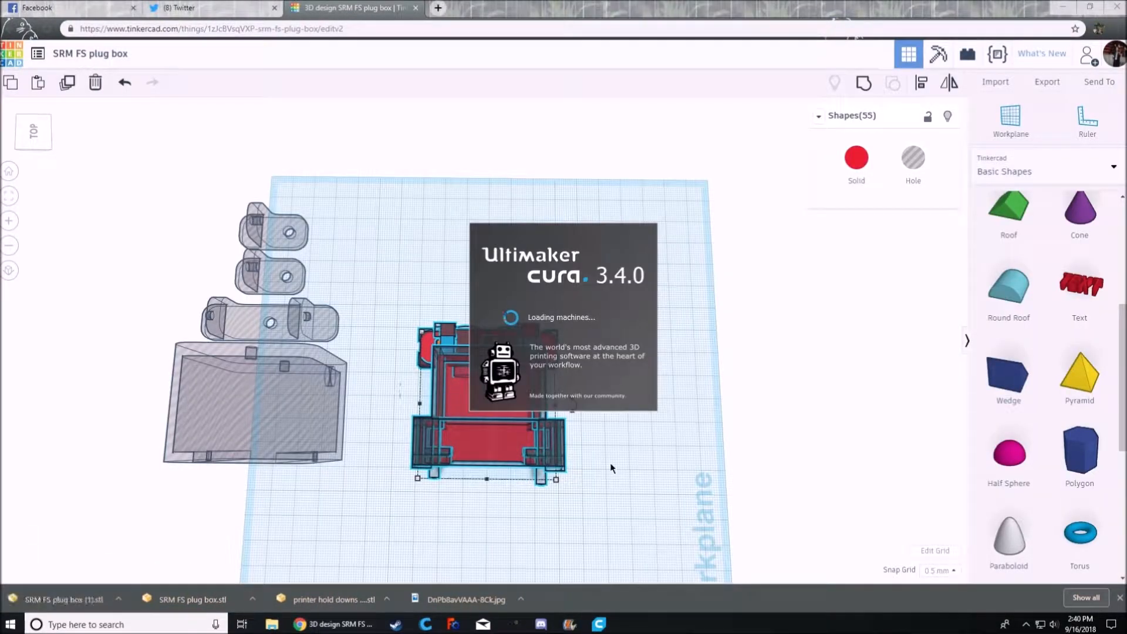
{"action": "left_click", "coordinate": [375, 401]}
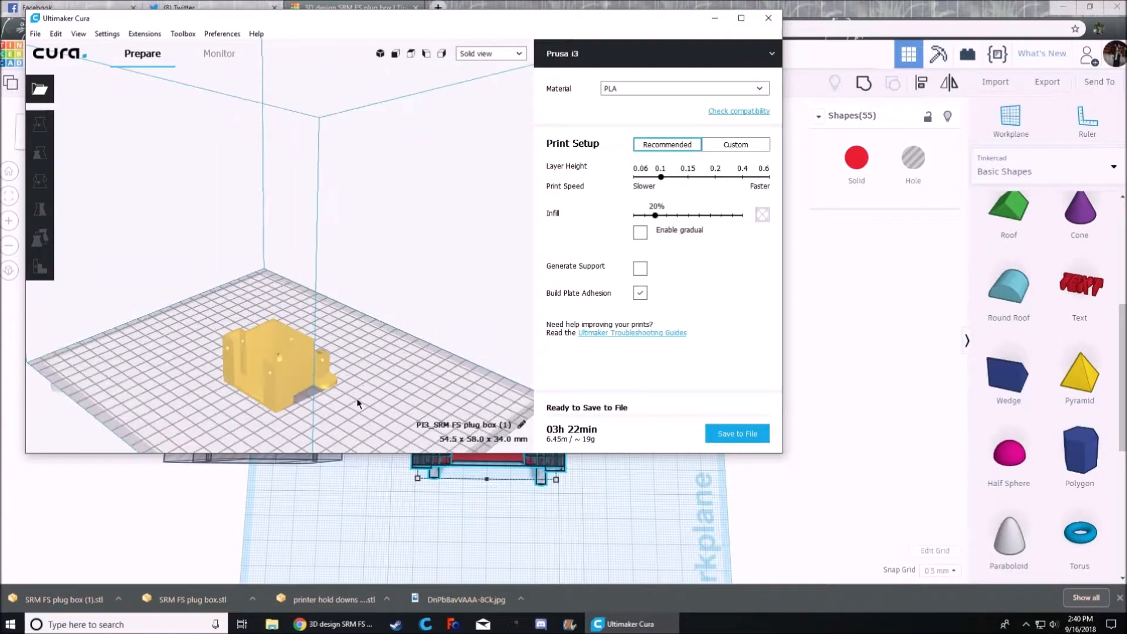
{"action": "left_click", "coordinate": [741, 18]}
{"action": "right_click_drag", "start_coordinate": [487, 511], "coordinate": [475, 434]}
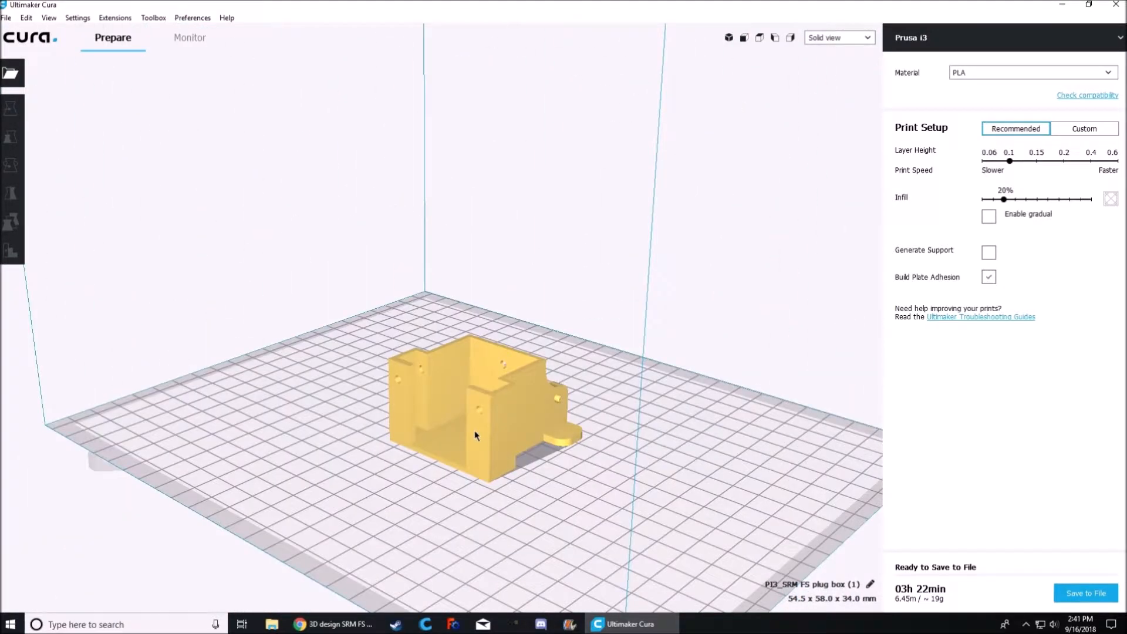